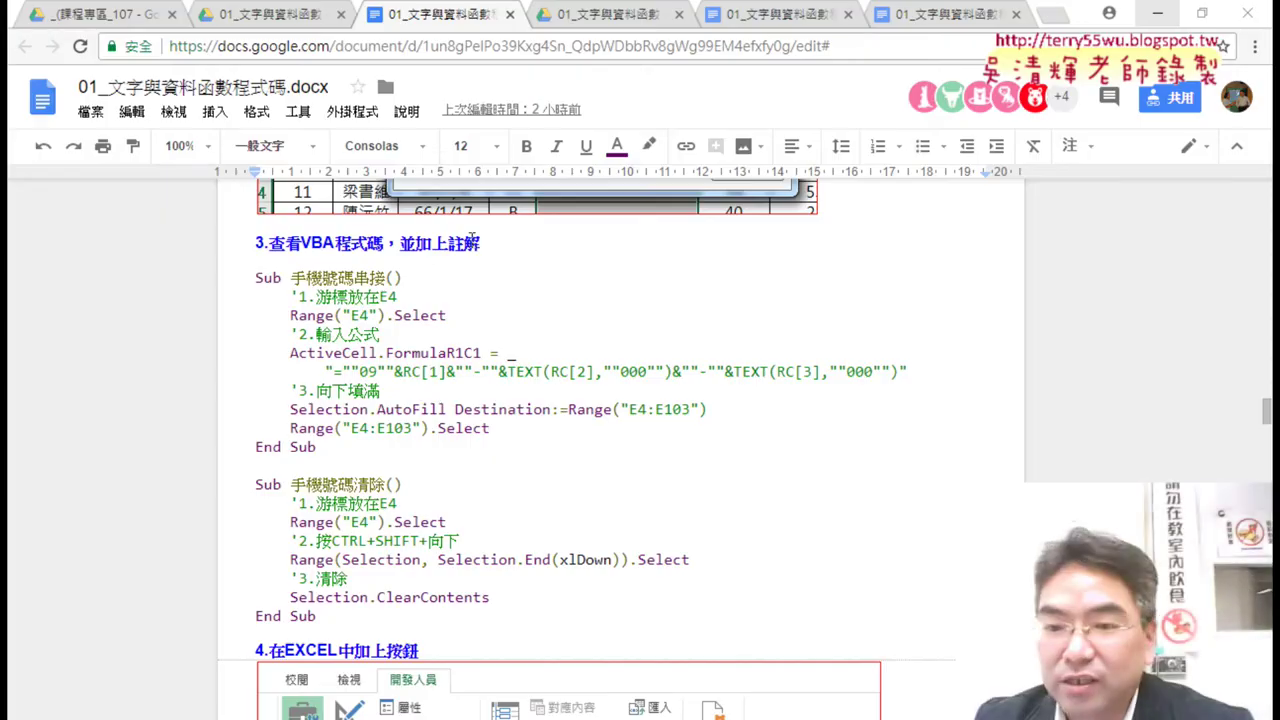
Minimize Chrome to bring the 01文字與資料函數 workbook back on screen.
click(1155, 25)
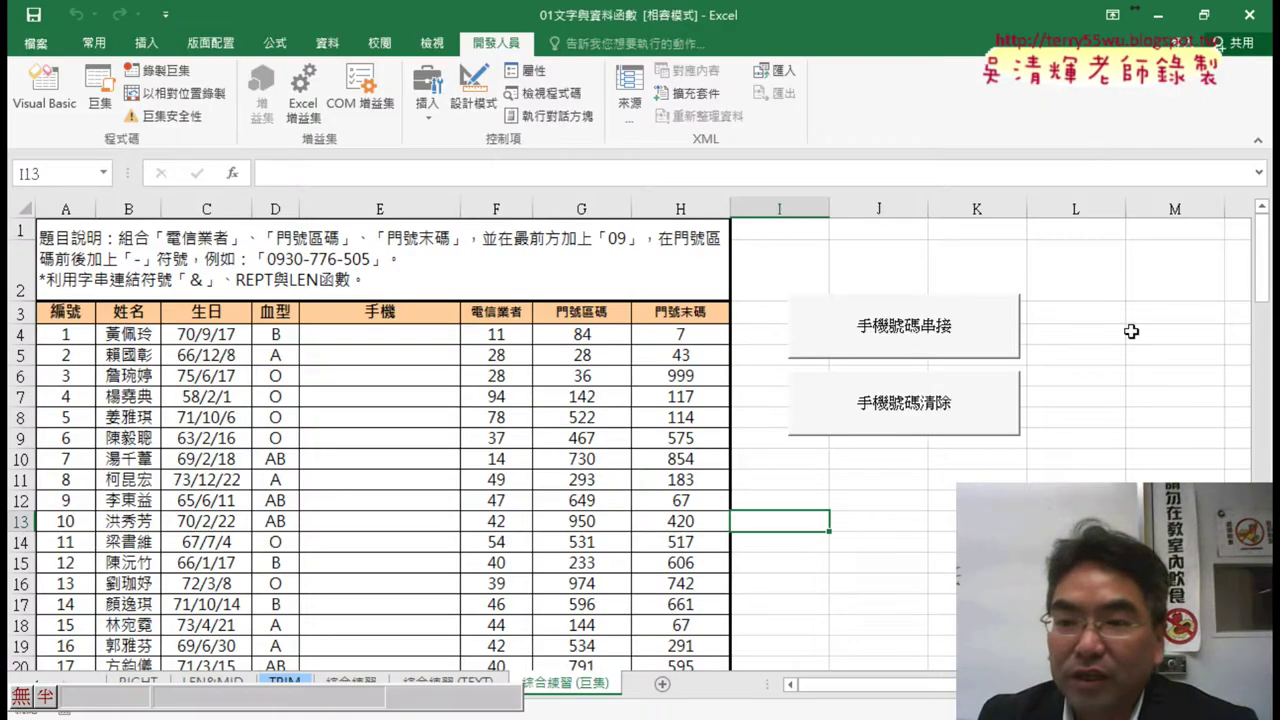
Clear column E with 手機號碼清除, then rebuild the hyphenated phone numbers with 手機號碼串接.
click(930, 340)
click(920, 410)
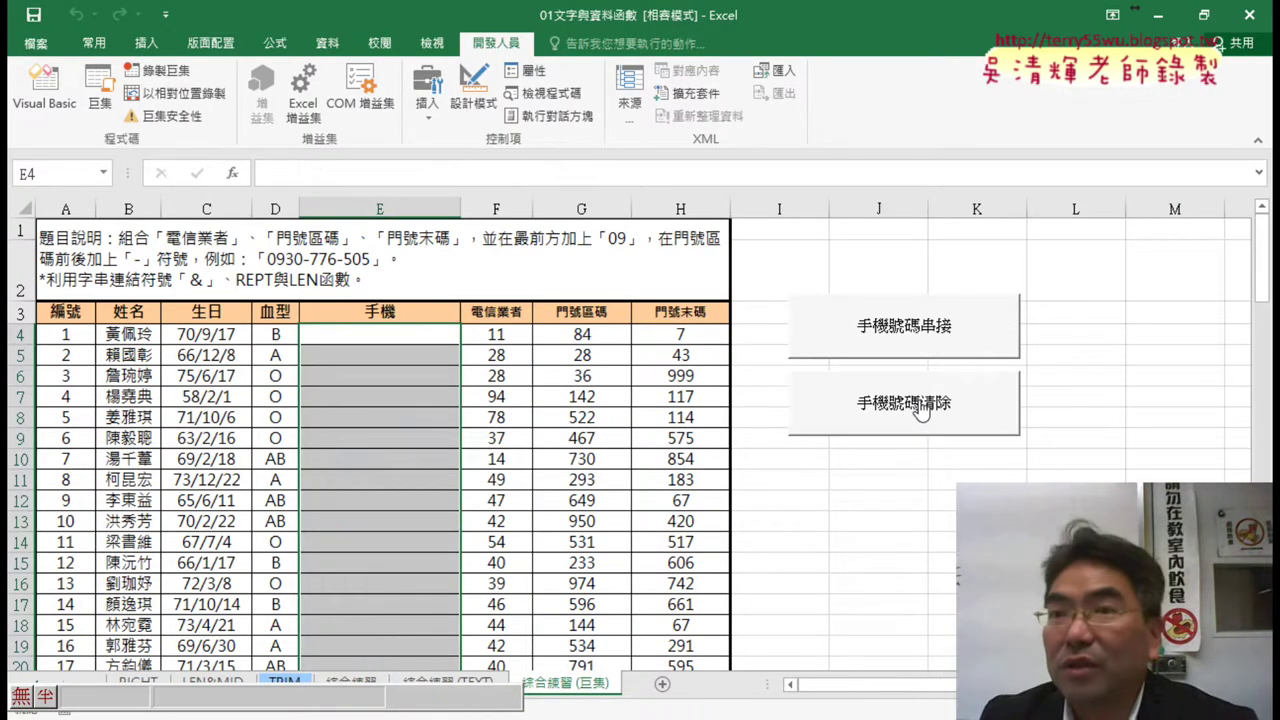
click(875, 345)
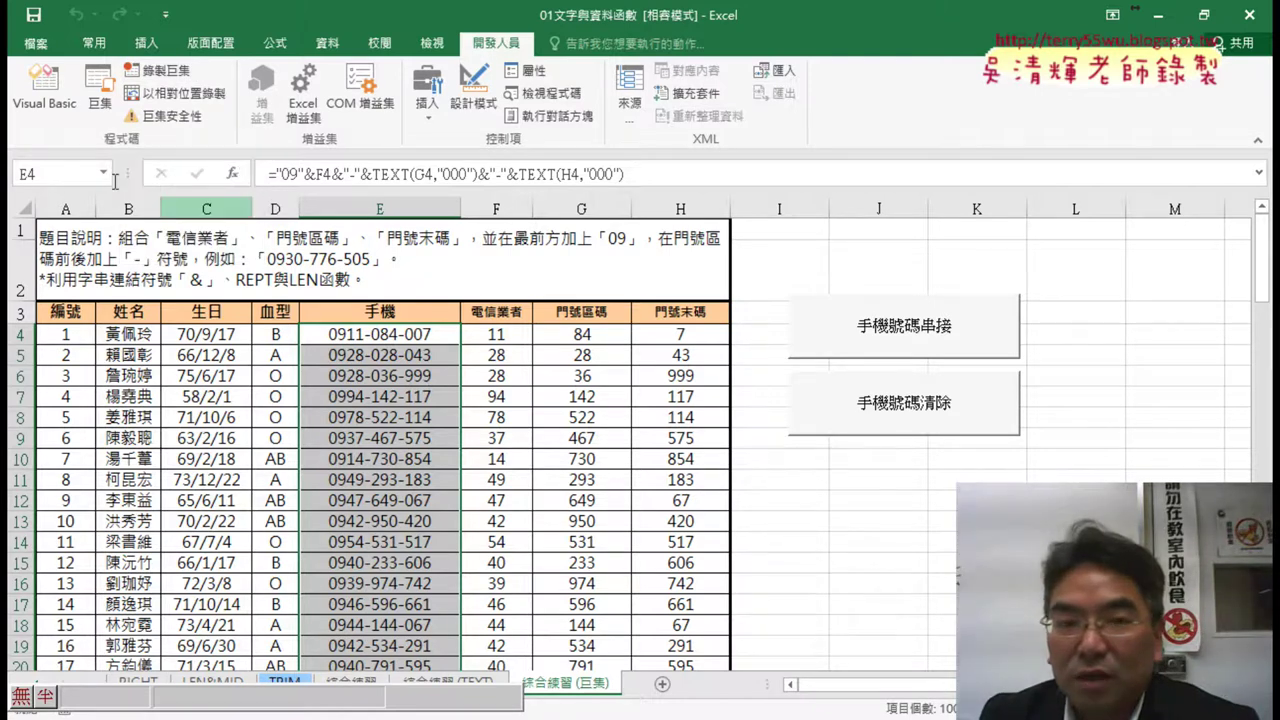
click(44, 108)
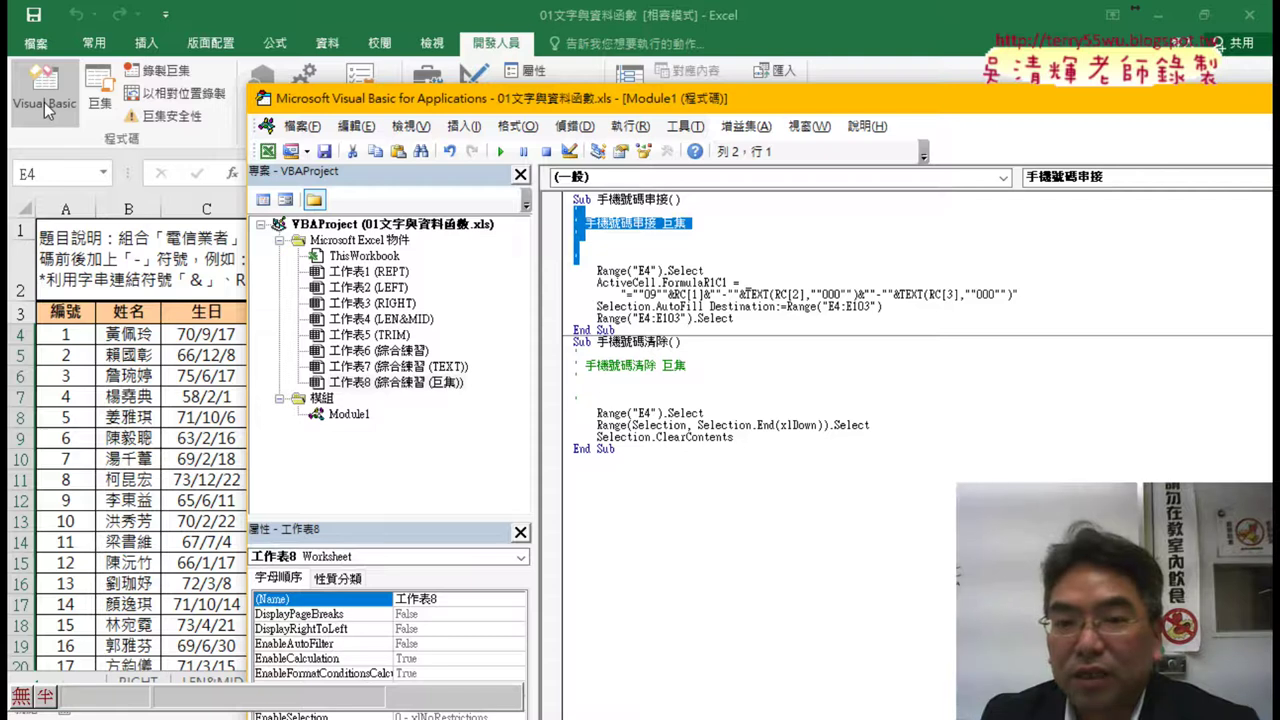
Select Module1, reposition the VBA editor window beside the sheet, then close the code window.
click(343, 416)
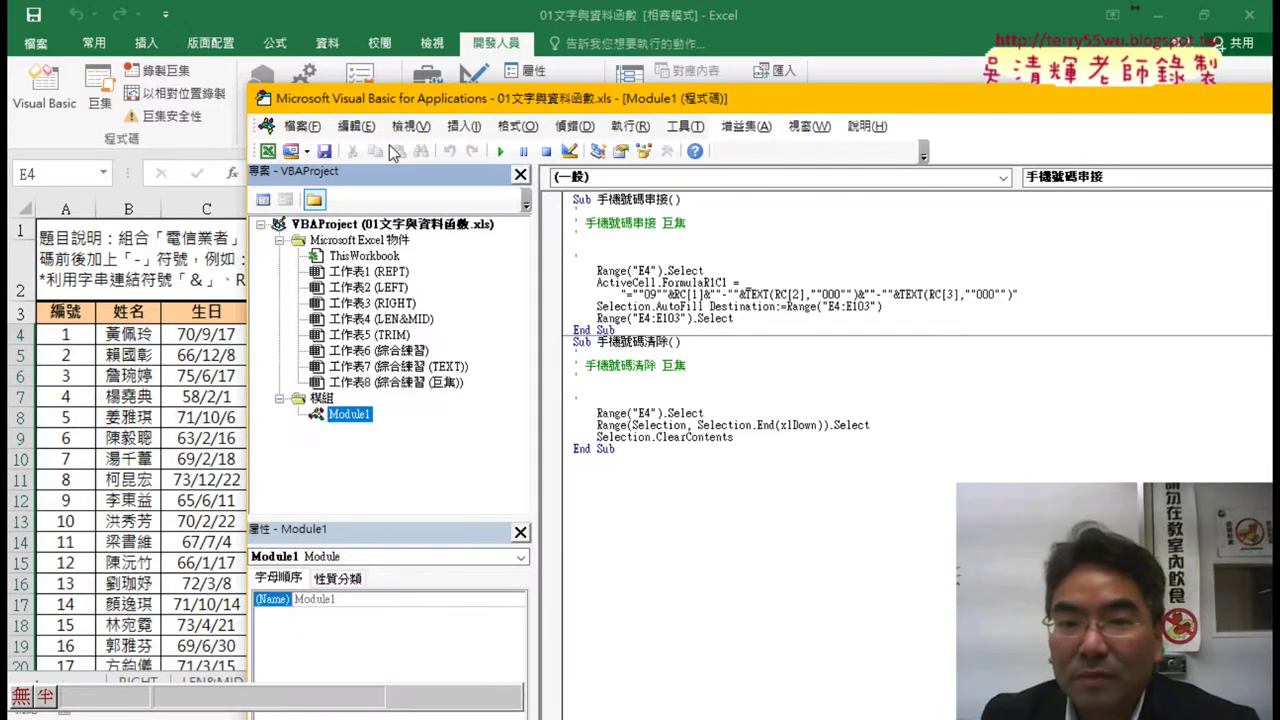
drag(385, 98, 204, 28)
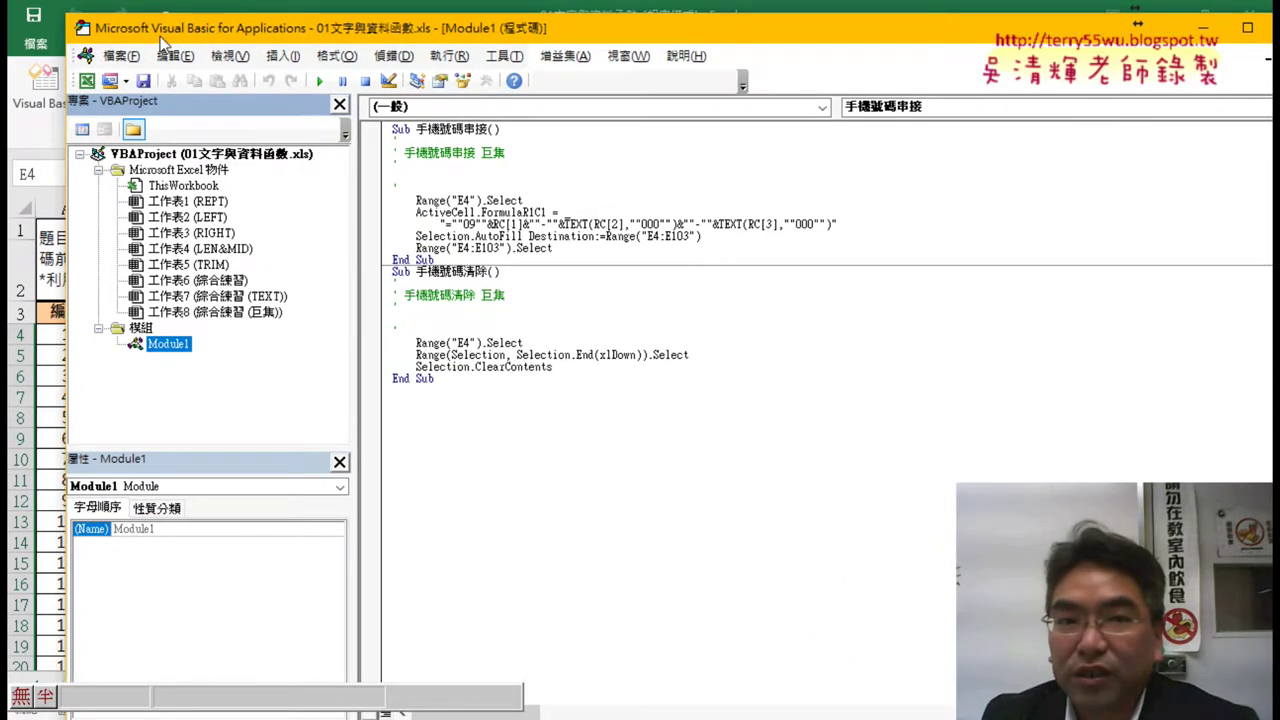
drag(62, 50, 250, 50)
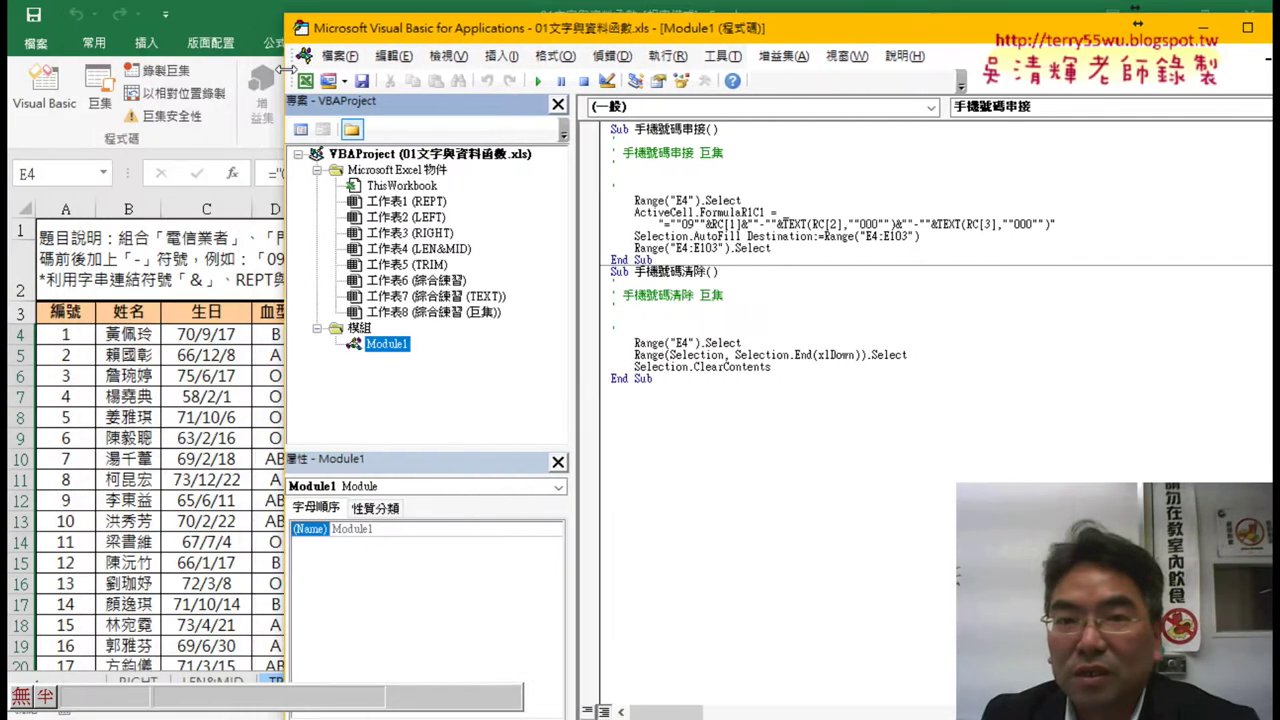
click(465, 54)
click(380, 27)
drag(376, 27, 196, 43)
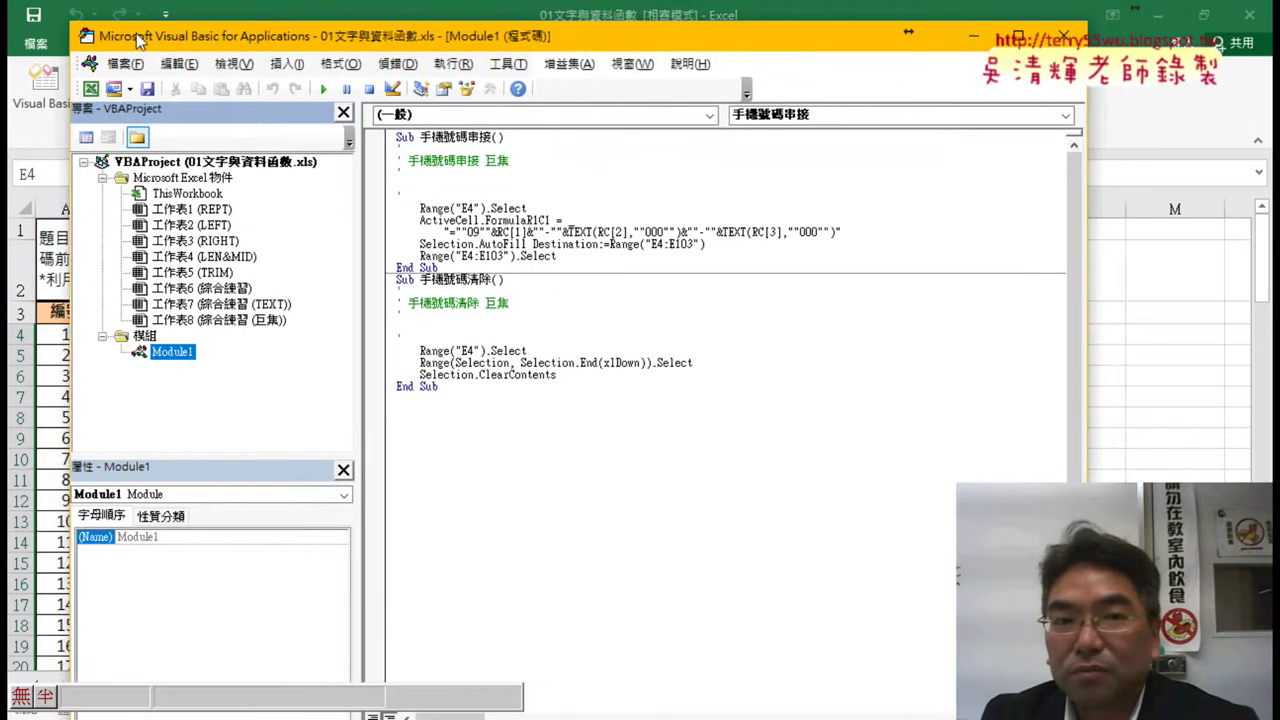
mouse_move(105, 35)
mouse_down()
mouse_move(232, 64)
mouse_move(183, 33)
mouse_up()
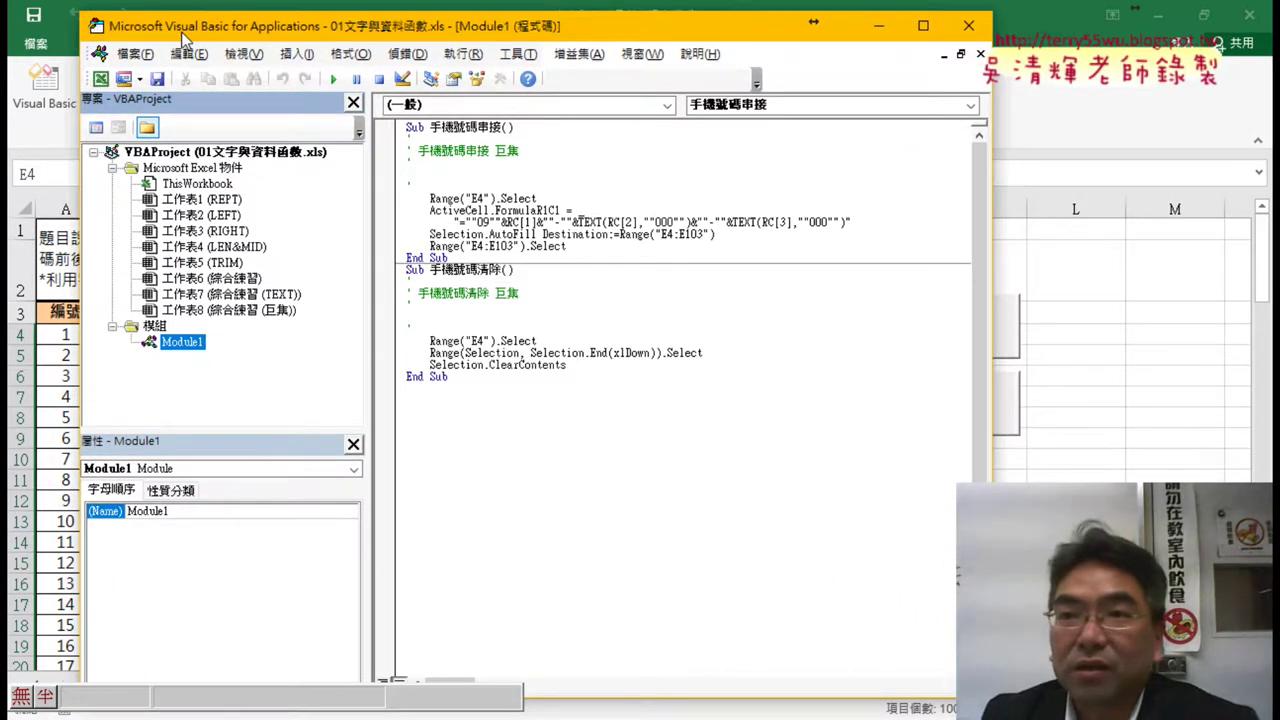
click(980, 53)
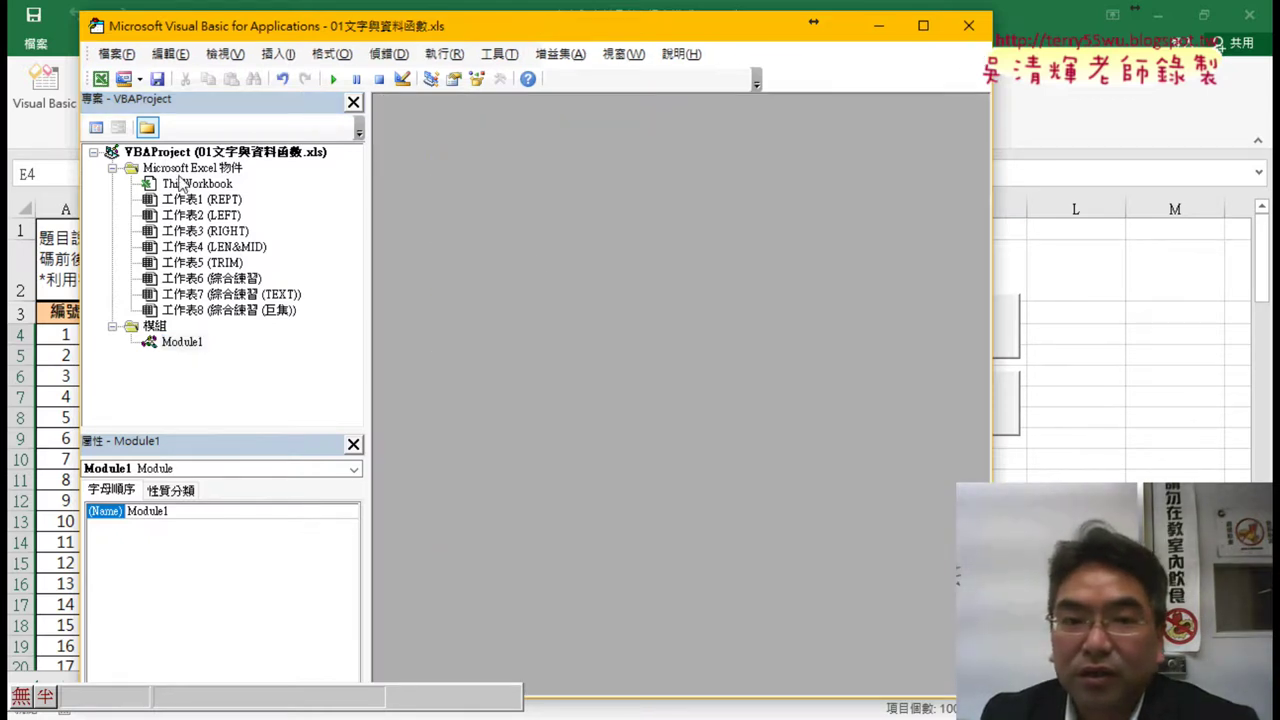
Point out Module1 in the project tree and reopen its code window by double-clicking it.
mouse_move(199, 348)
mouse_down()
mouse_move(180, 368)
mouse_move(225, 355)
mouse_up()
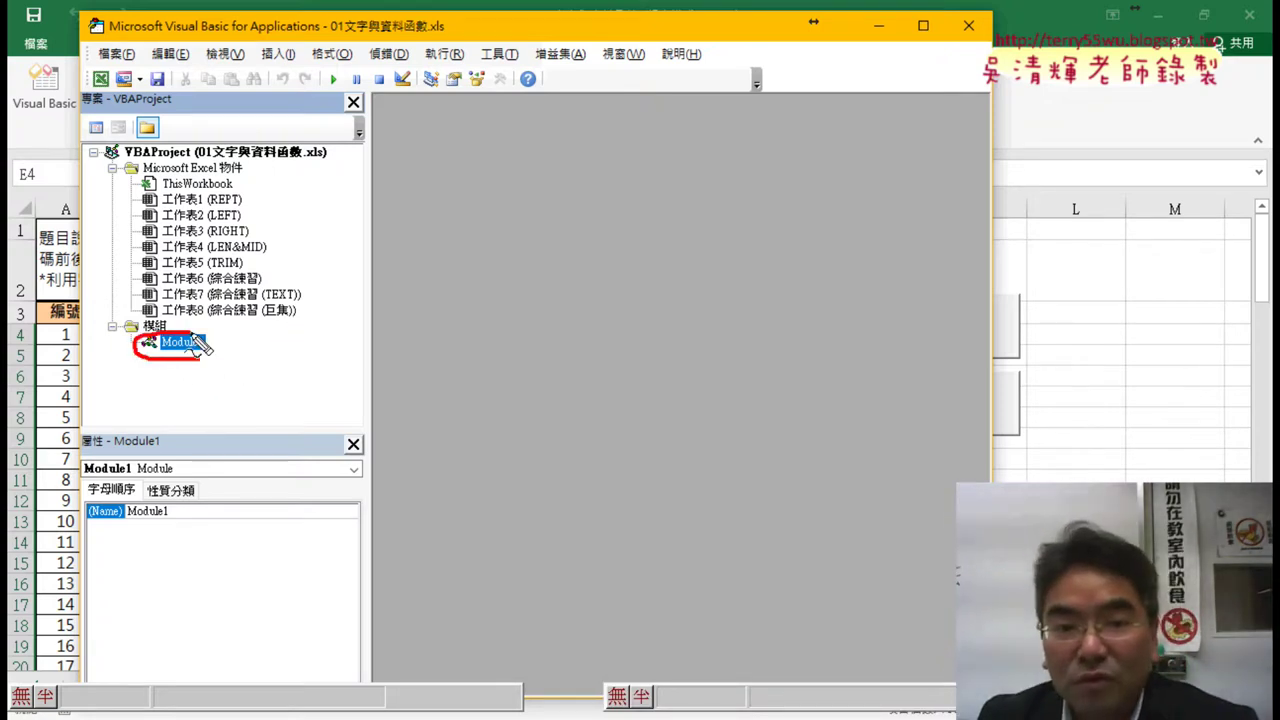
mouse_move(307, 285)
mouse_down()
mouse_move(250, 333)
mouse_move(281, 352)
mouse_up()
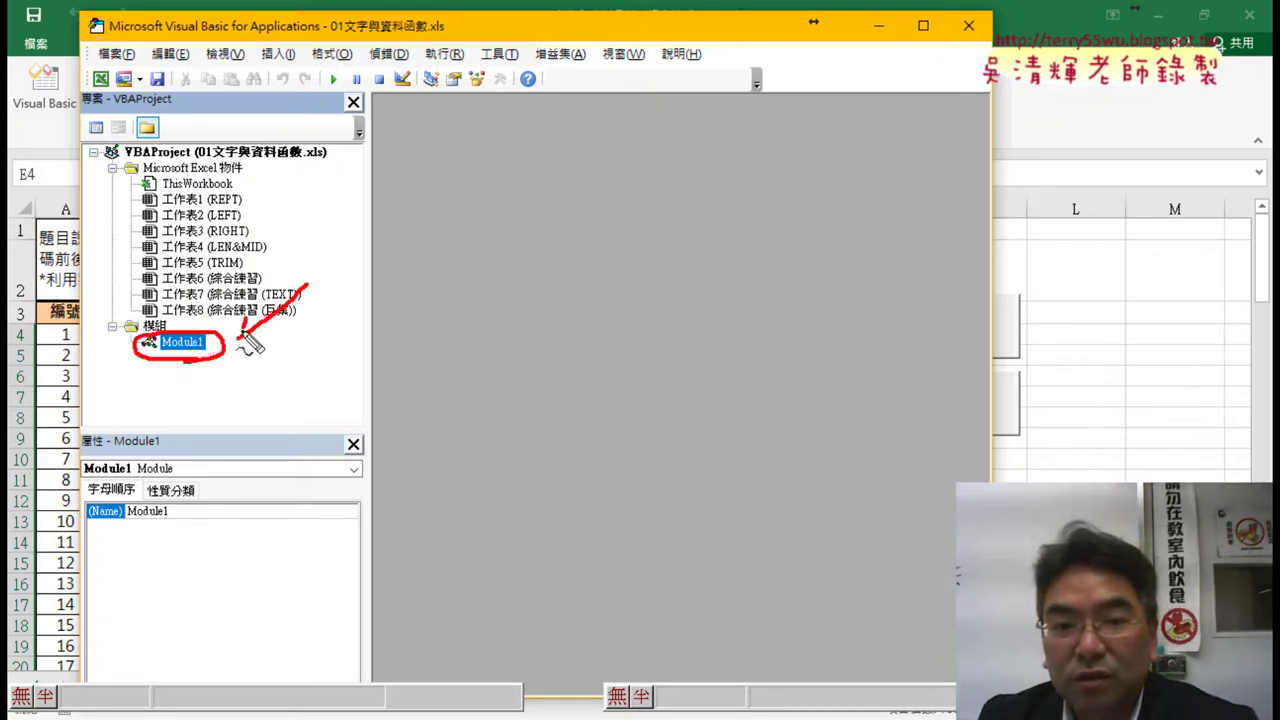
key(Escape)
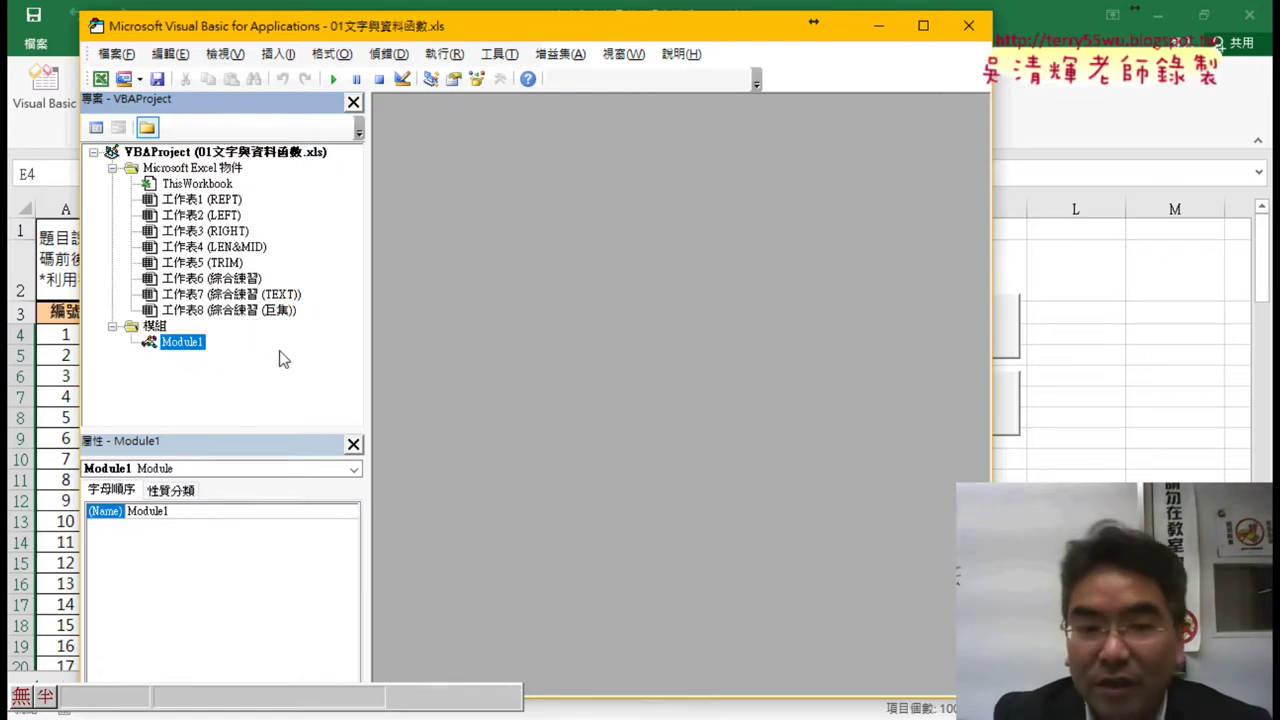
double_click(167, 343)
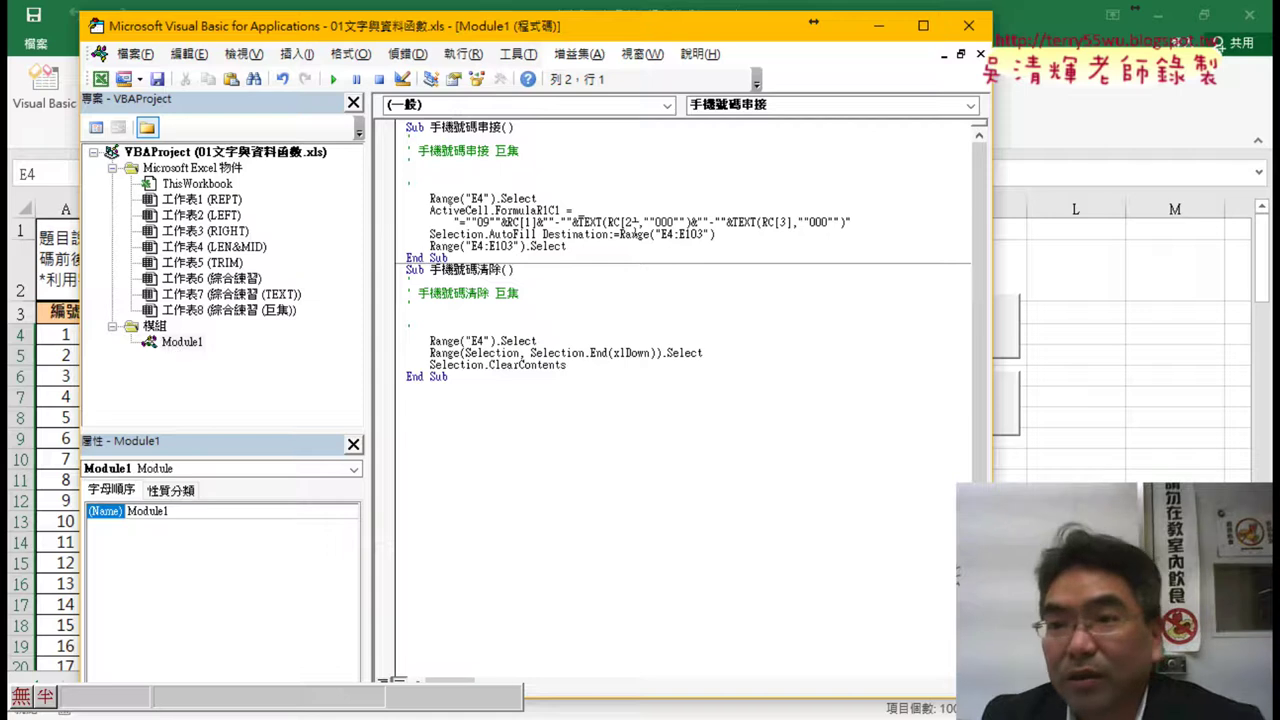
click(980, 54)
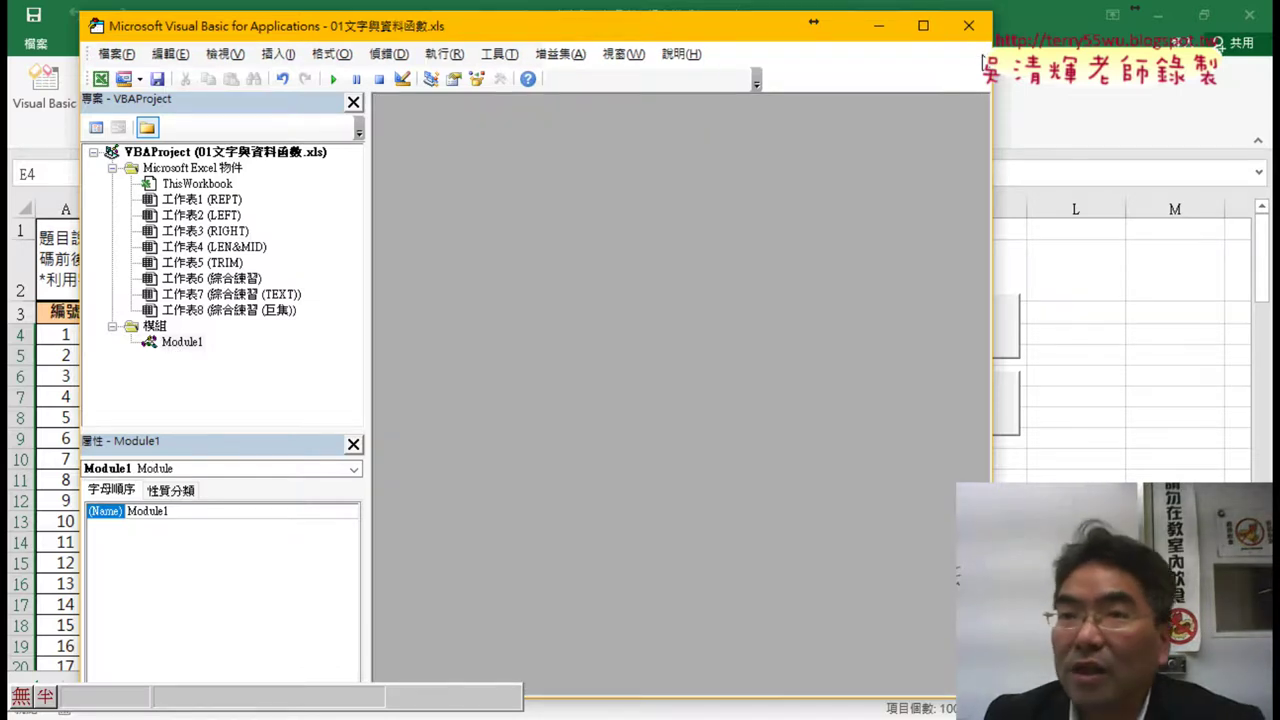
double_click(190, 345)
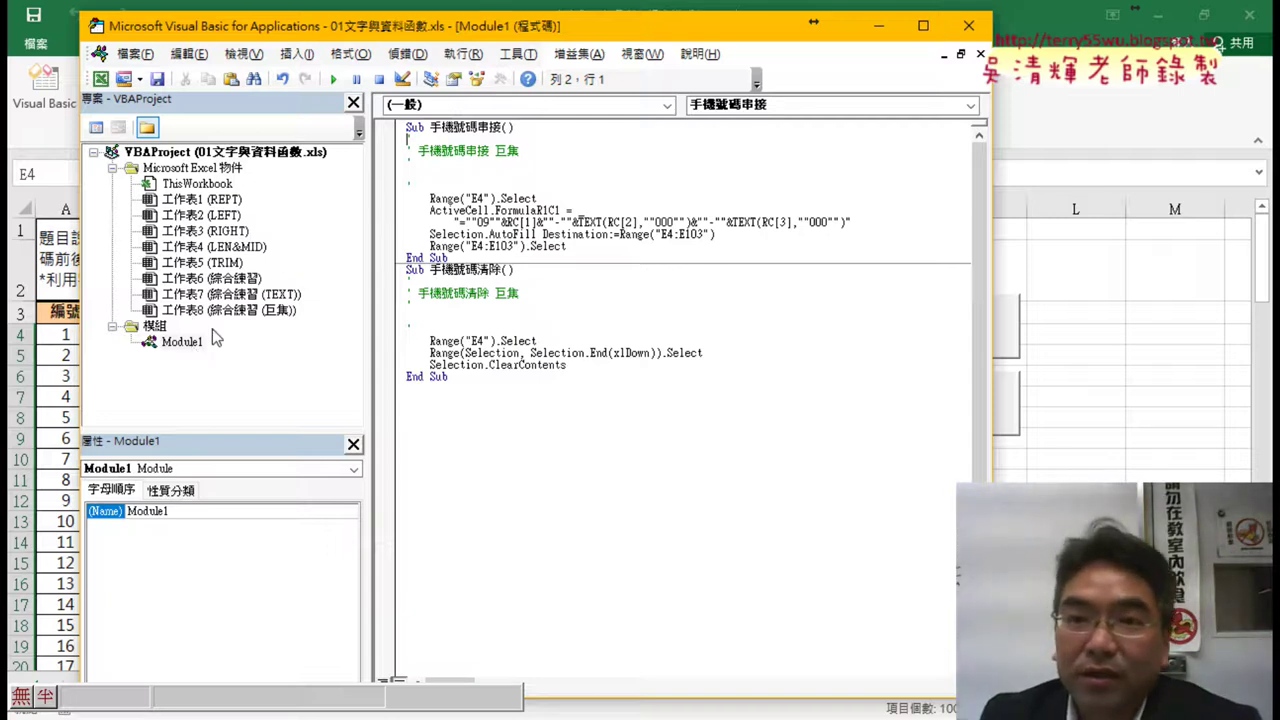
click(519, 56)
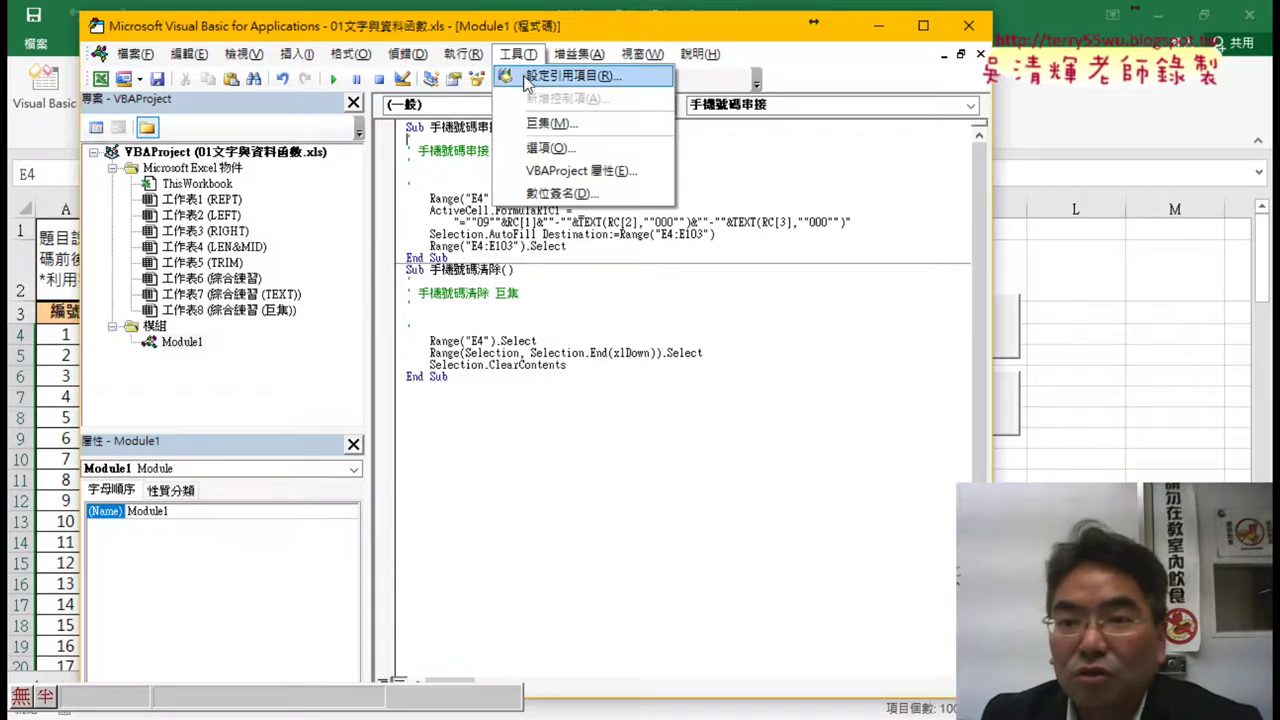
Change the VBA editor's code font size from 9 to 12 on the 撰寫風格 options tab.
click(557, 150)
click(531, 180)
drag(572, 160, 846, 168)
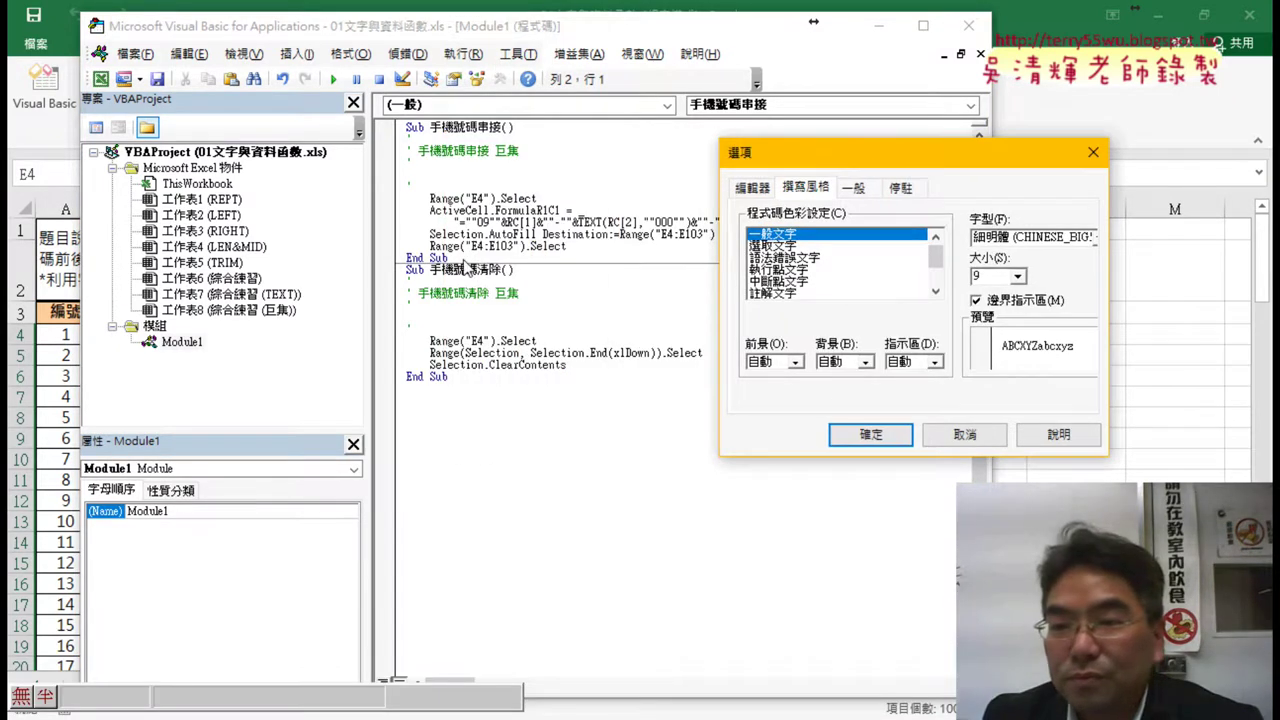
click(1017, 276)
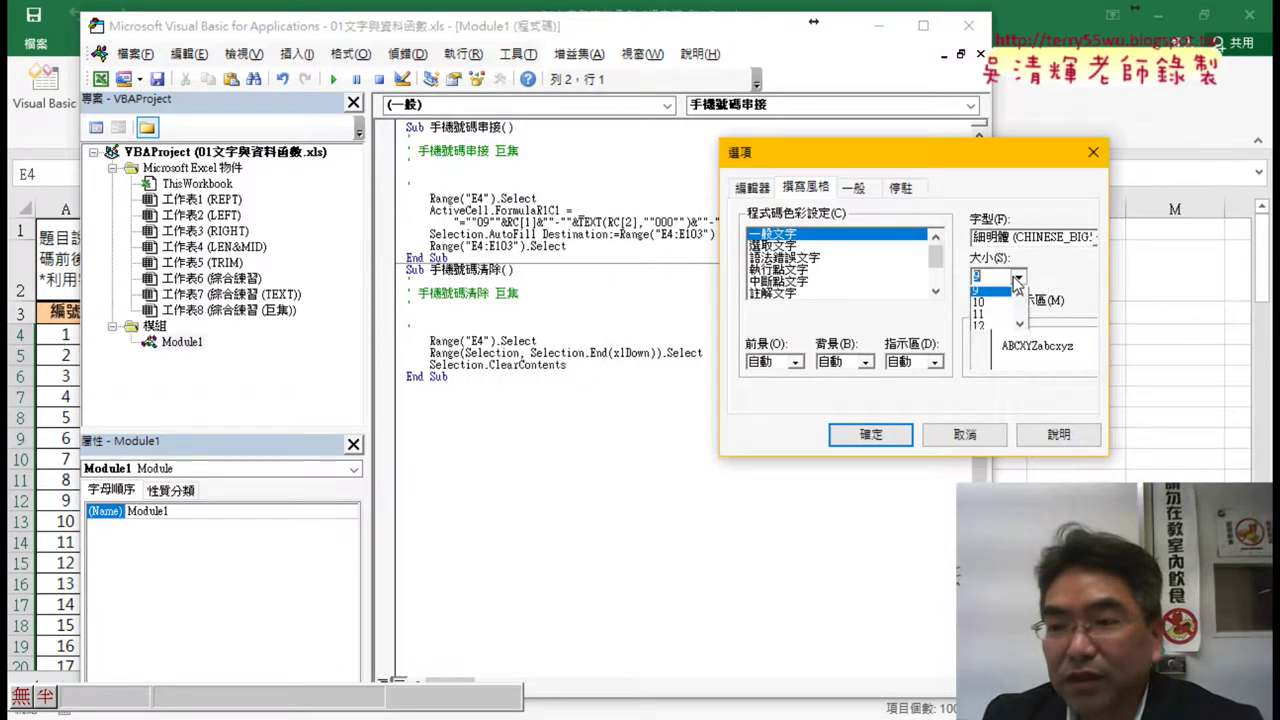
click(994, 335)
click(868, 434)
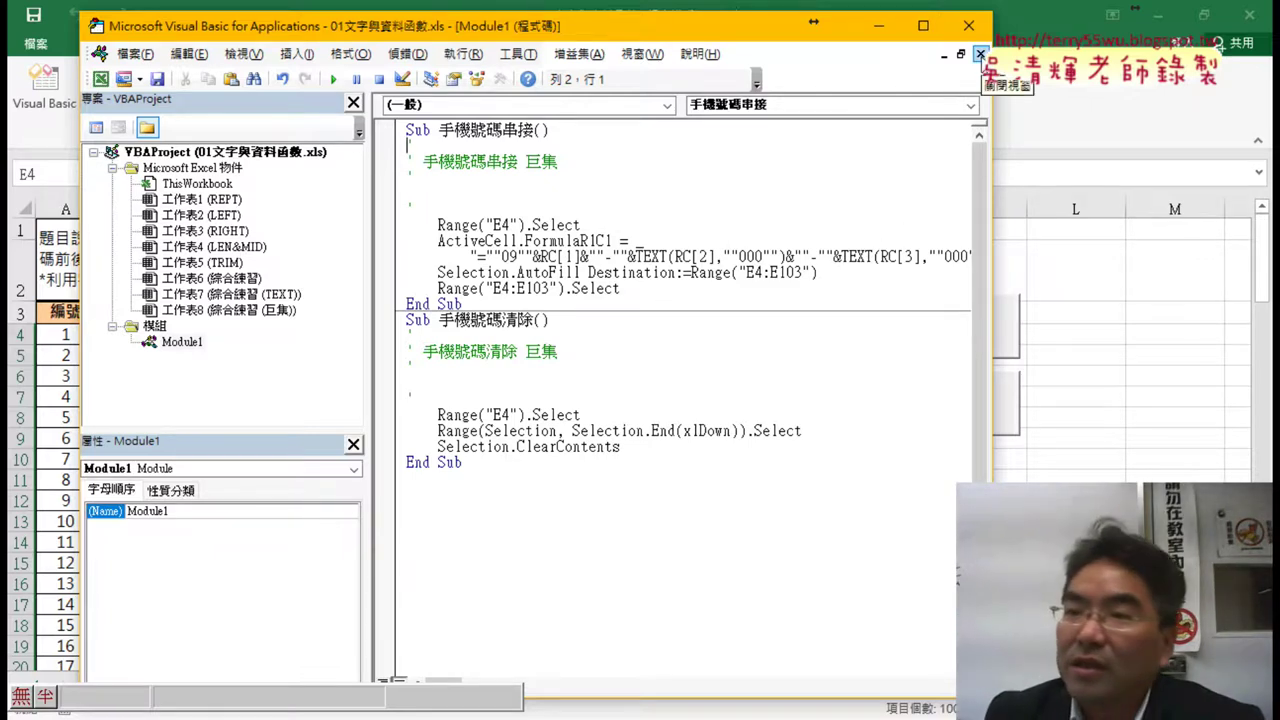
click(981, 56)
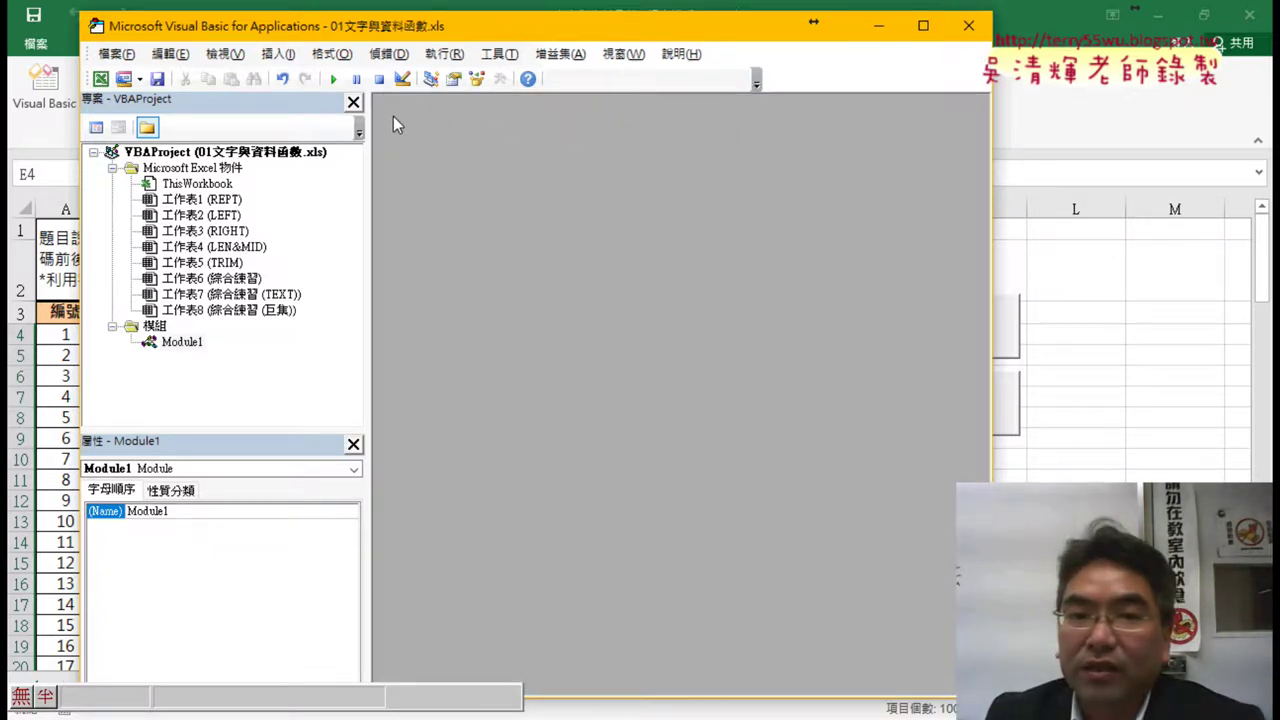
Hide the project and properties panes, close the editor, and reopen it via Developer > Visual Basic.
drag(480, 36, 668, 44)
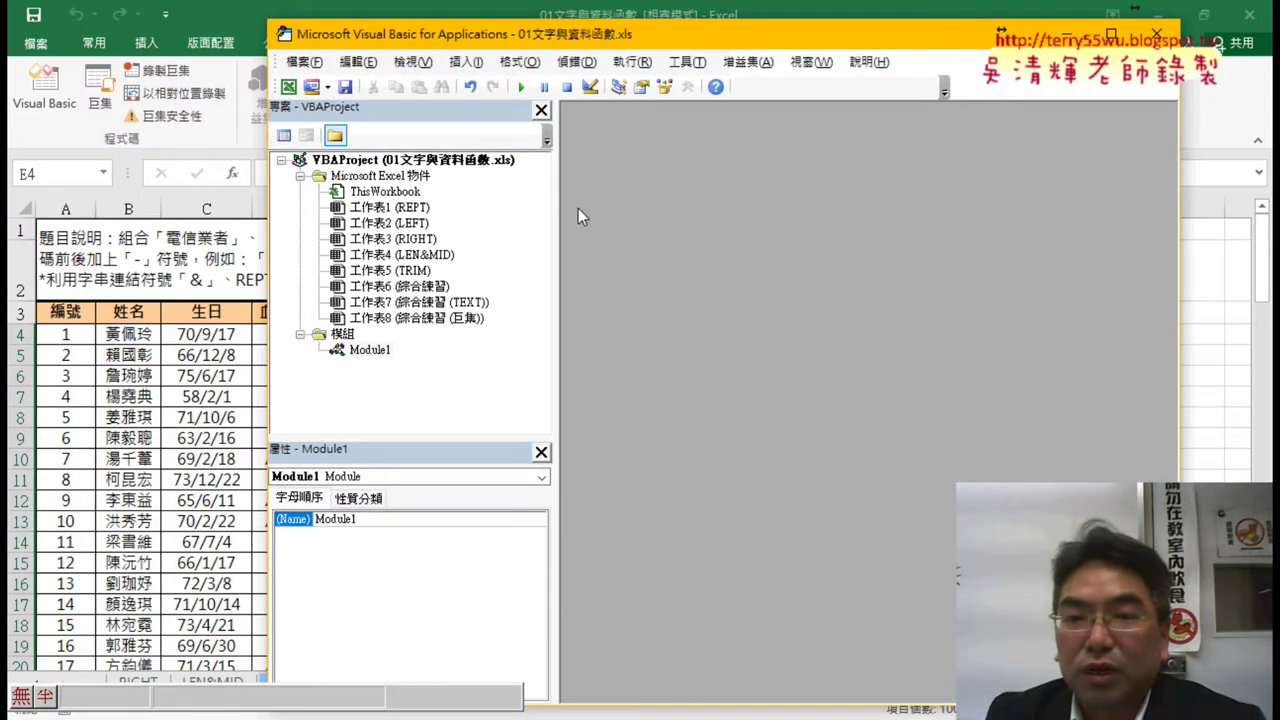
click(541, 110)
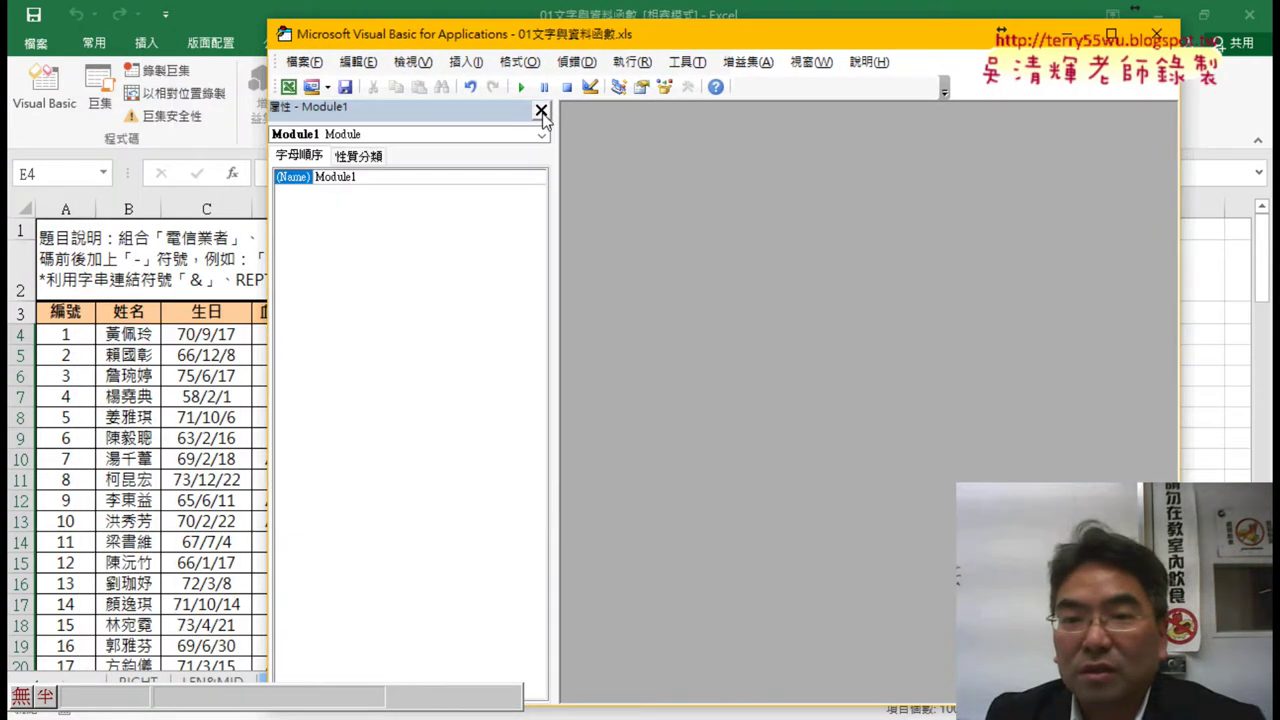
click(541, 110)
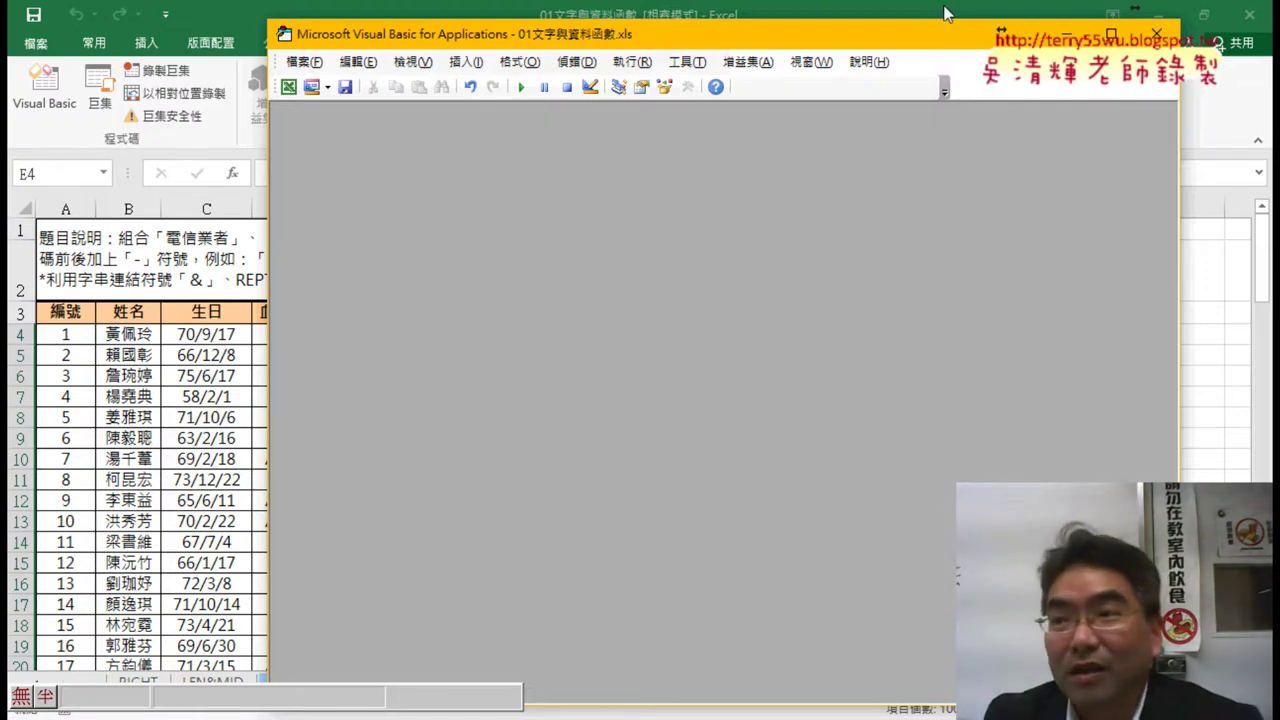
click(1156, 33)
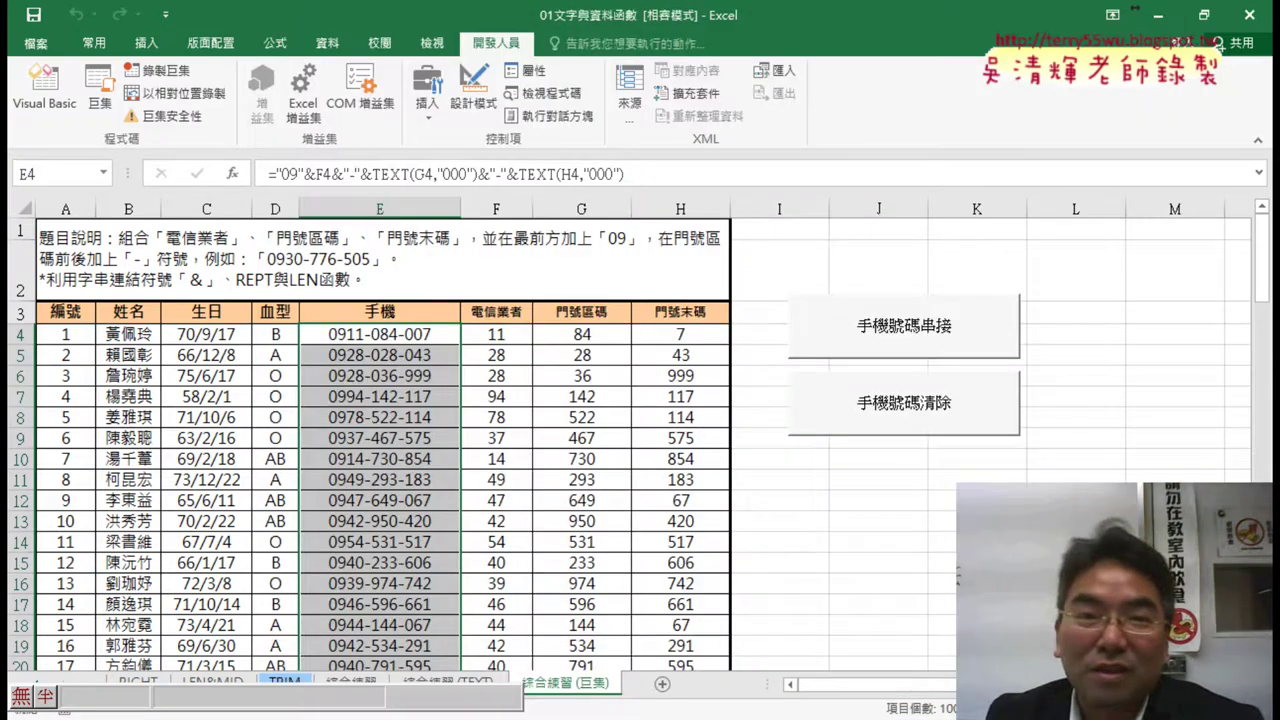
click(33, 112)
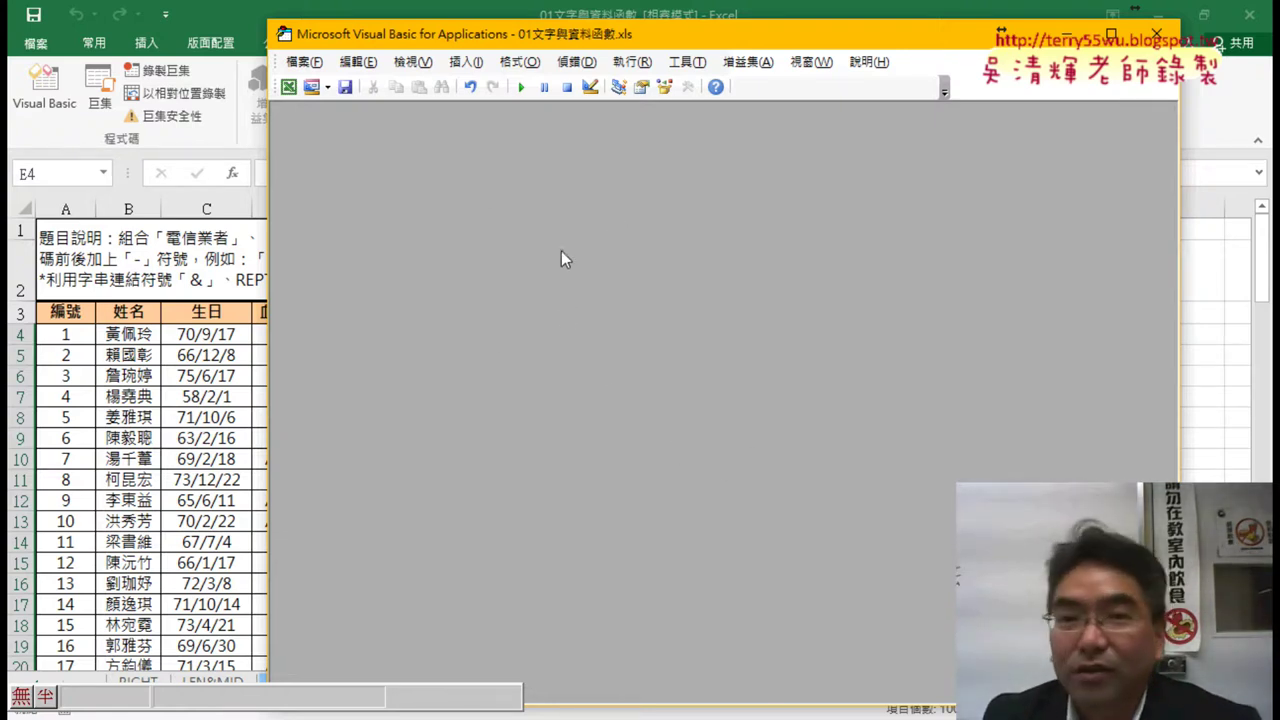
click(413, 62)
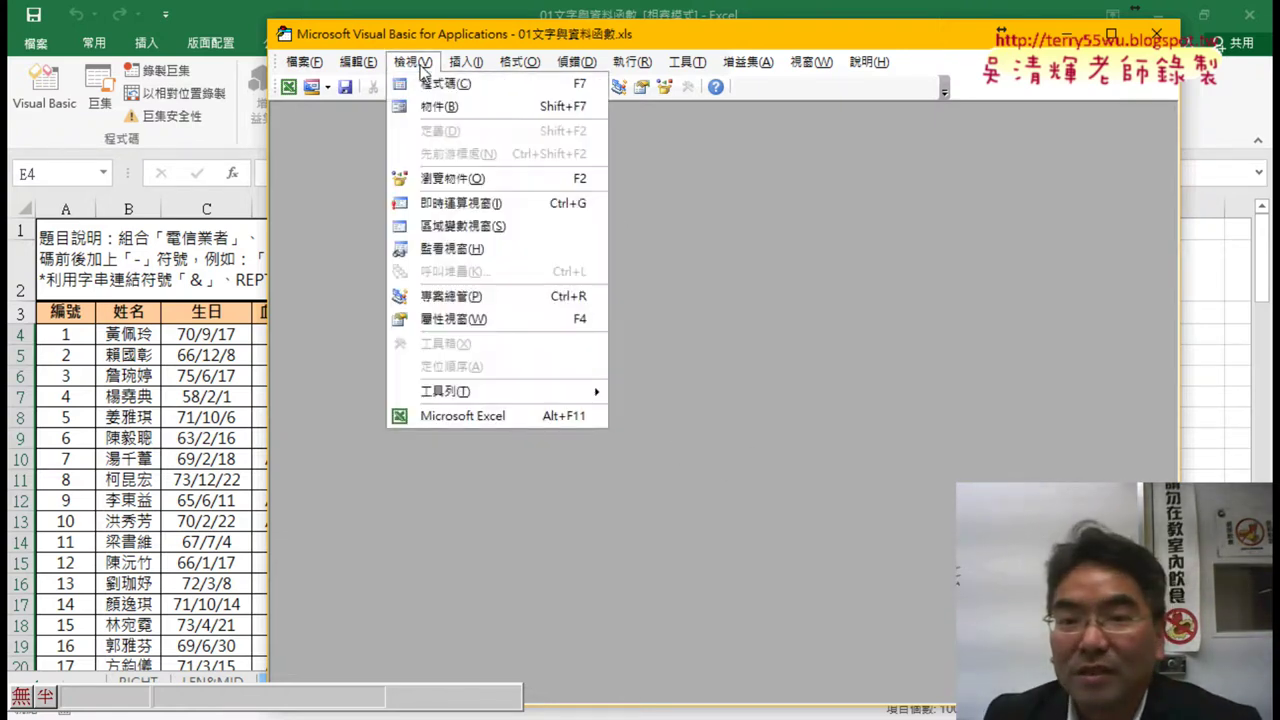
Show the Project Explorer, open Module1's code, and widen the code area.
click(459, 299)
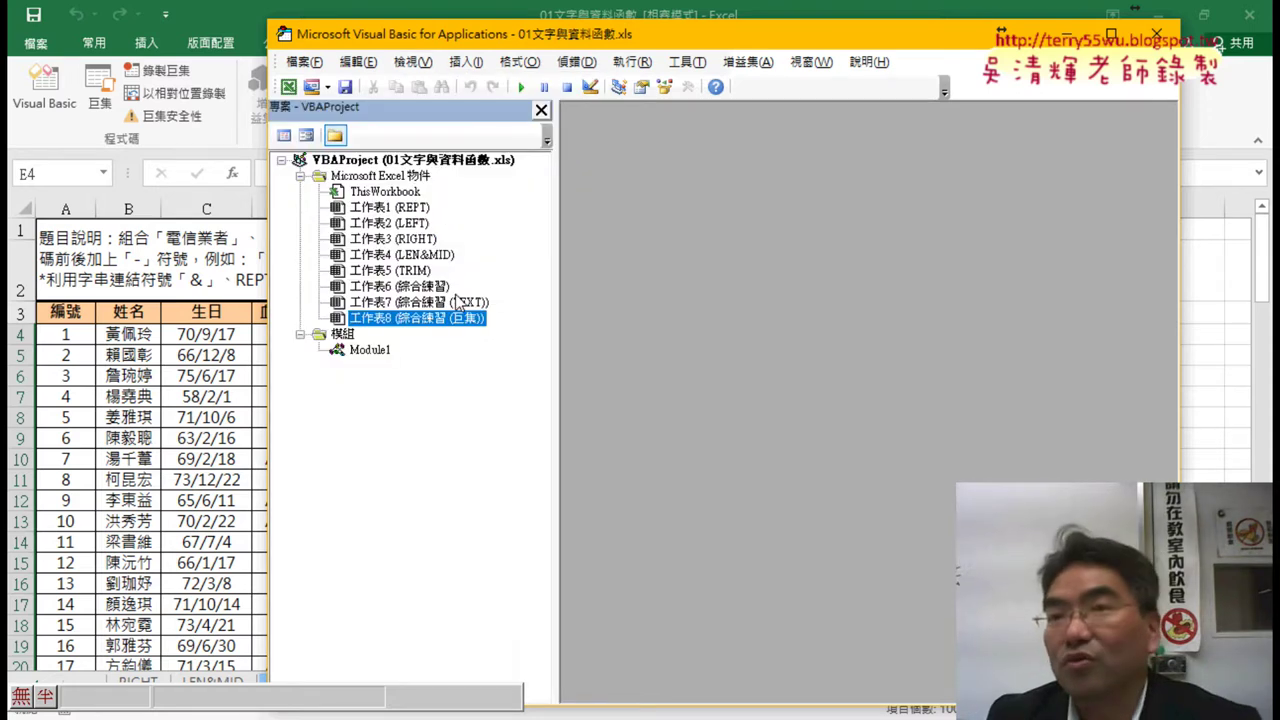
double_click(379, 357)
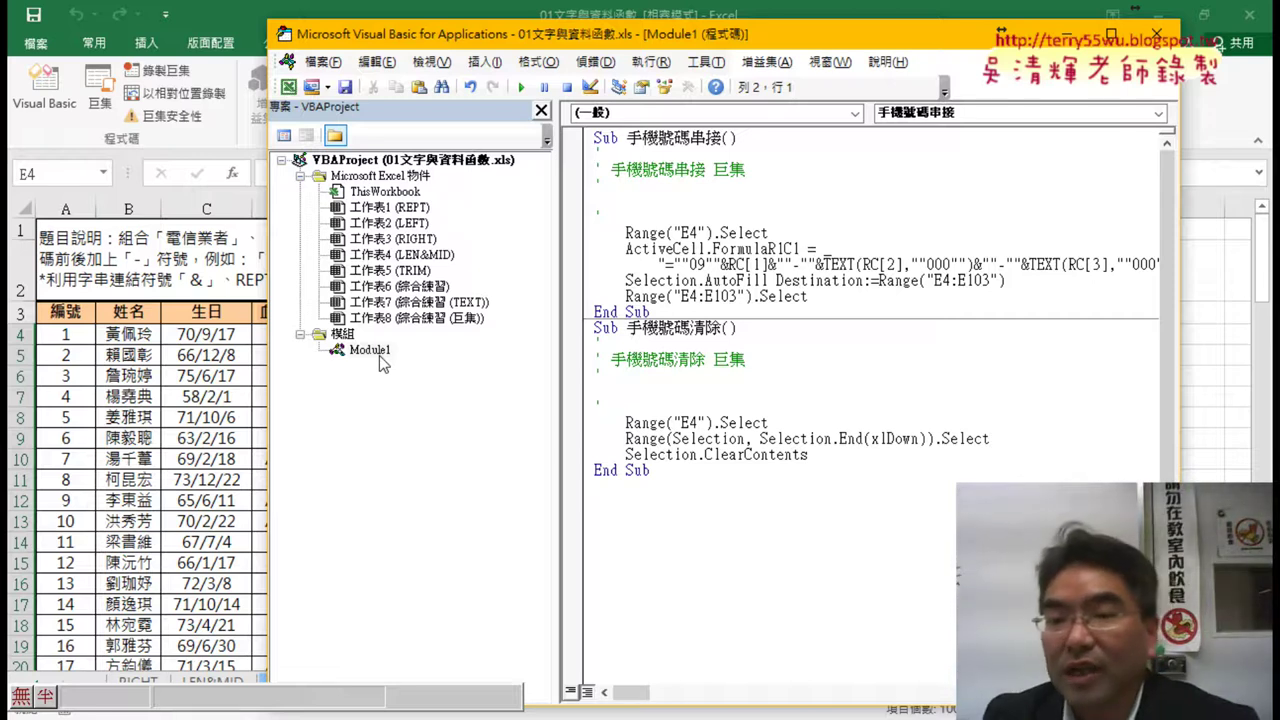
drag(562, 314, 470, 312)
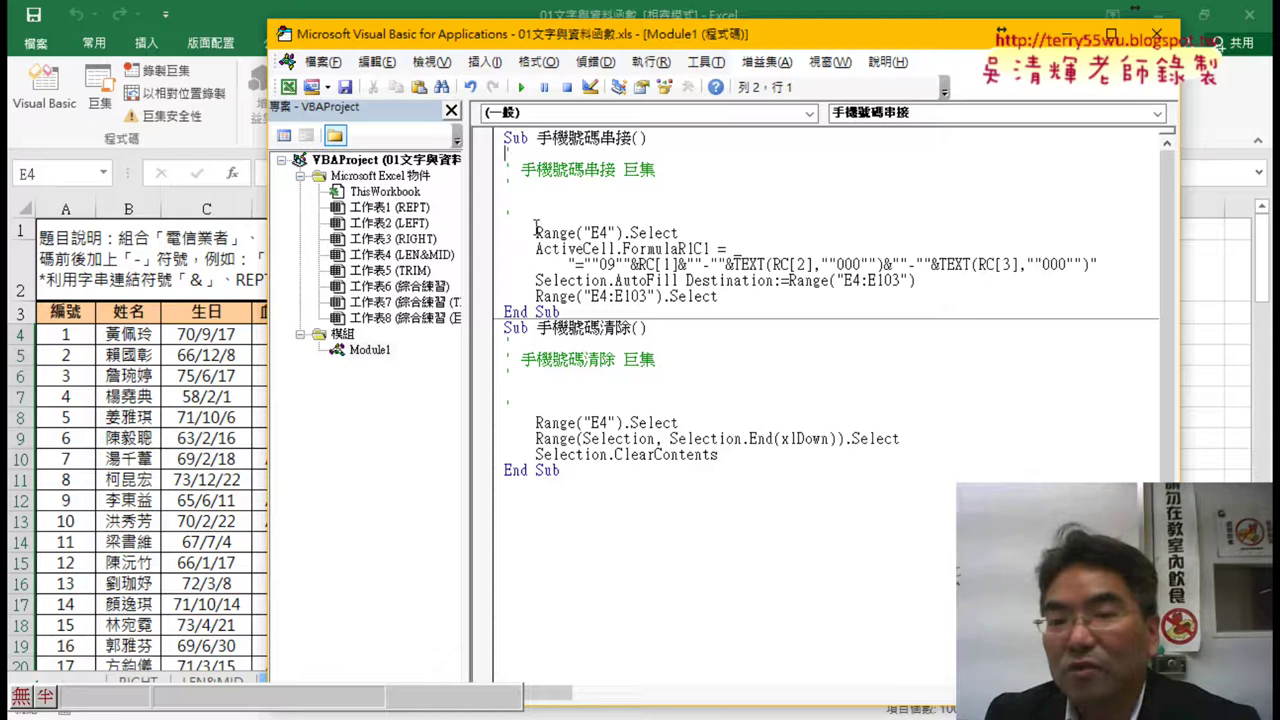
Place the editor beside column E and highlight the Select, ActiveCell formula and AutoFill lines.
drag(536, 232, 680, 236)
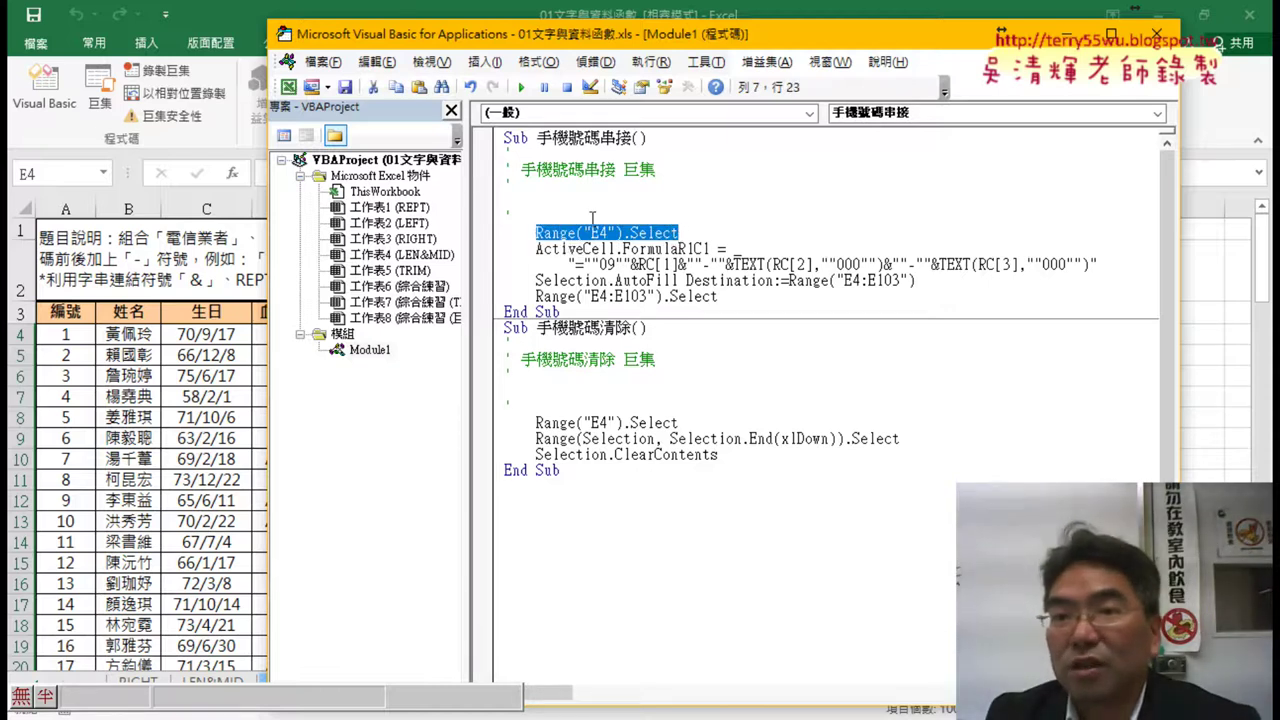
drag(601, 39, 812, 62)
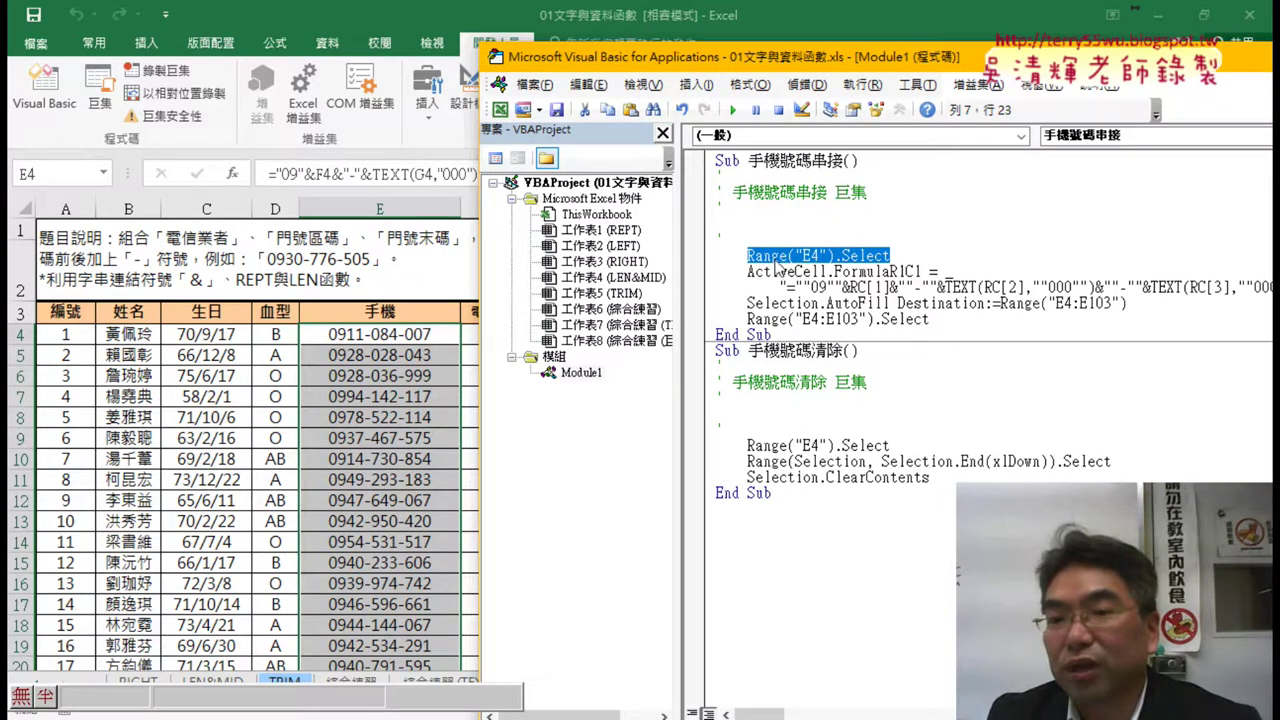
click(905, 254)
drag(908, 254, 843, 256)
drag(748, 271, 829, 271)
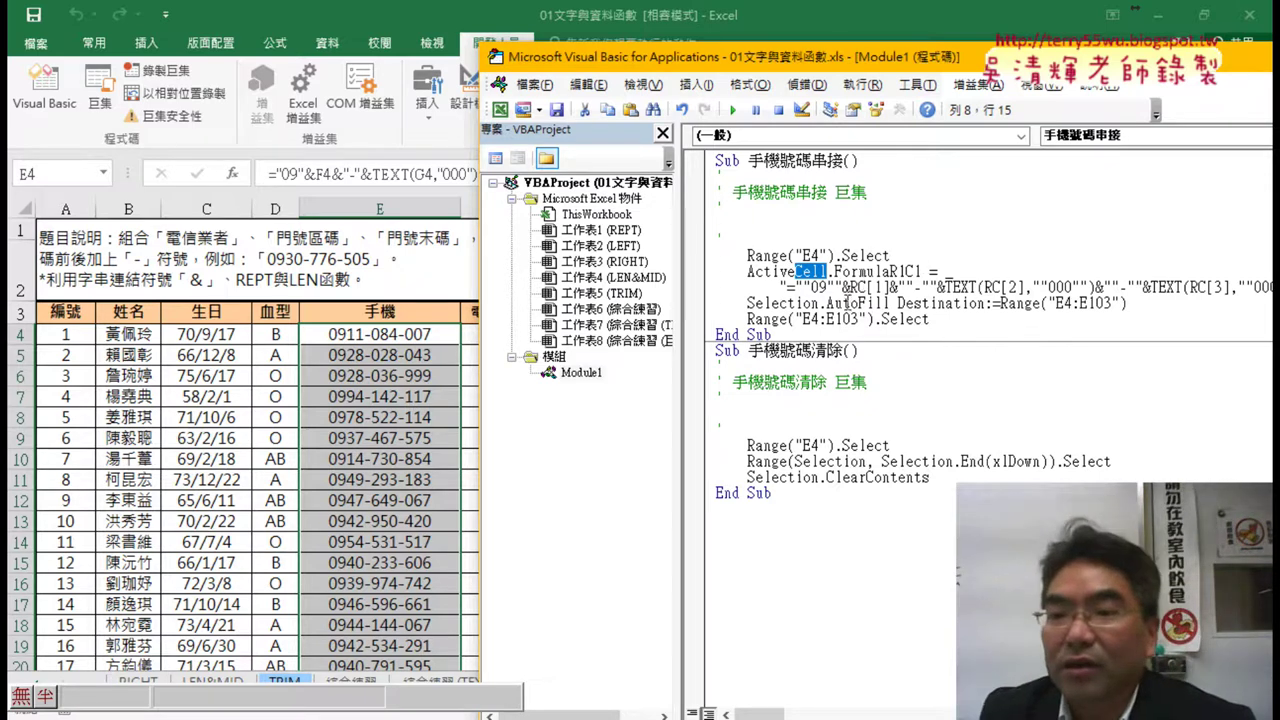
drag(827, 304, 890, 303)
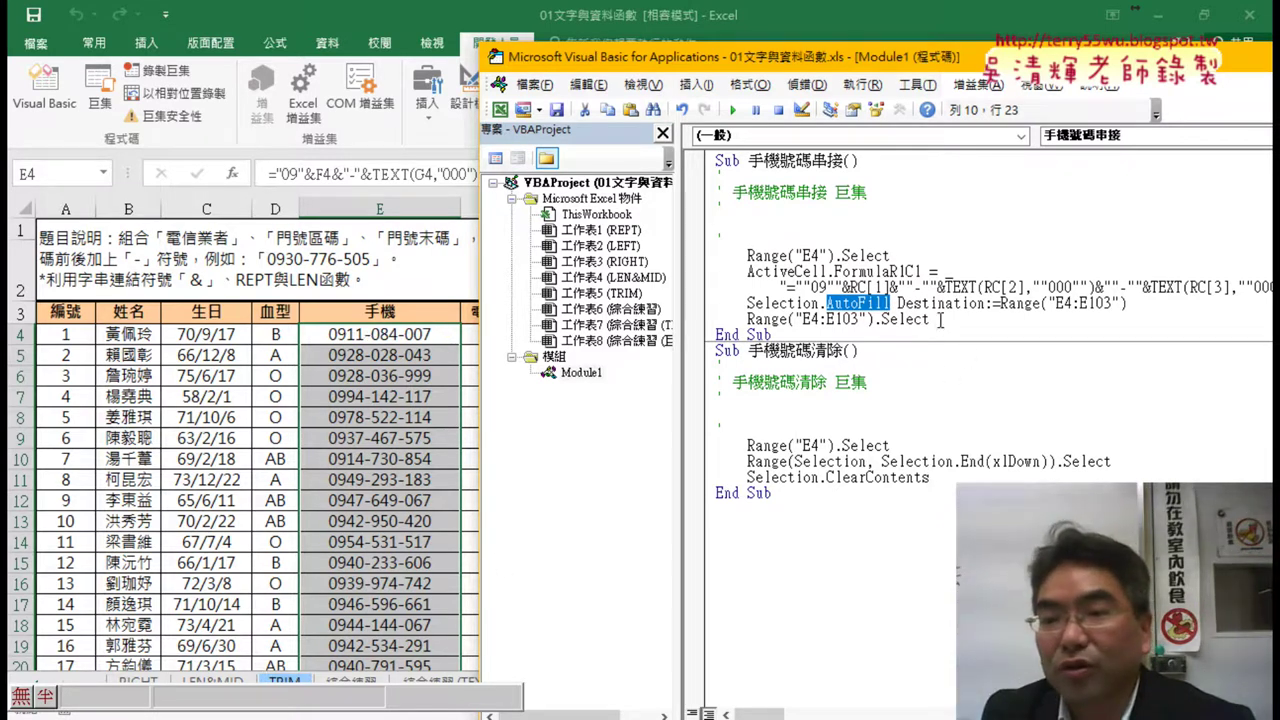
drag(930, 319, 756, 318)
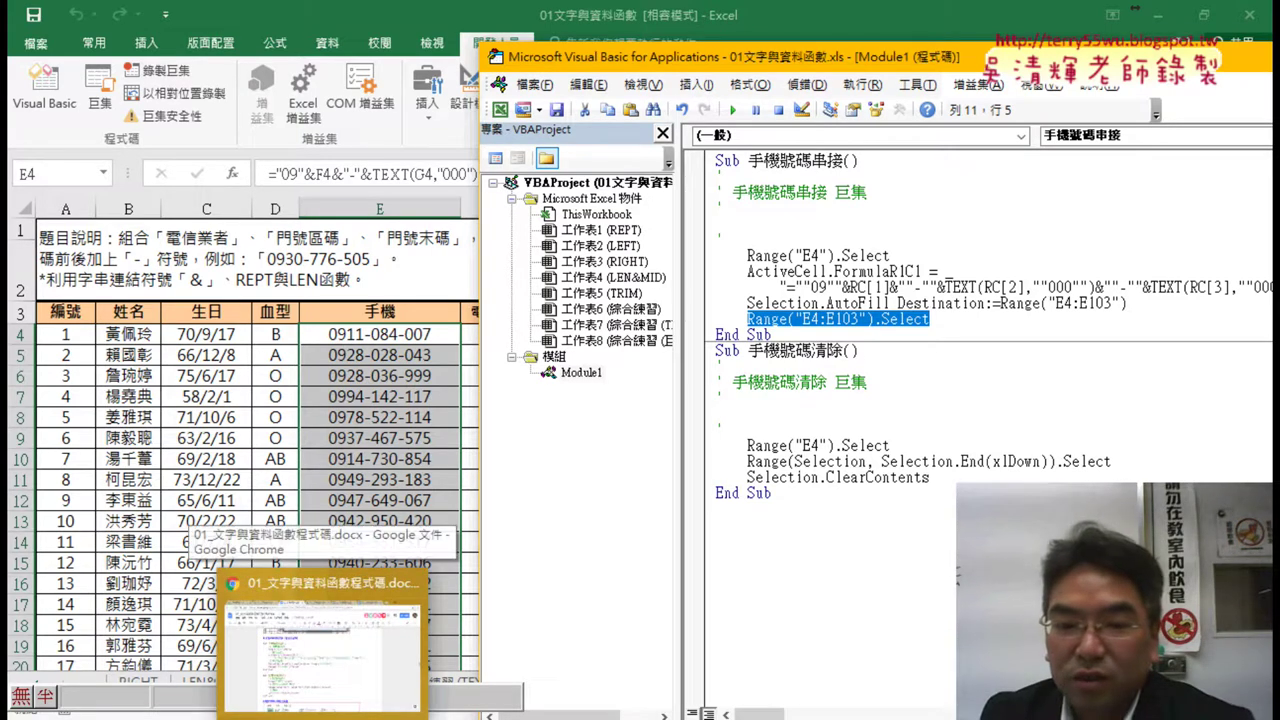
Copy the commented 手機號碼串接 code from Google Docs and paste it over the old macro.
click(320, 715)
drag(339, 451, 244, 275)
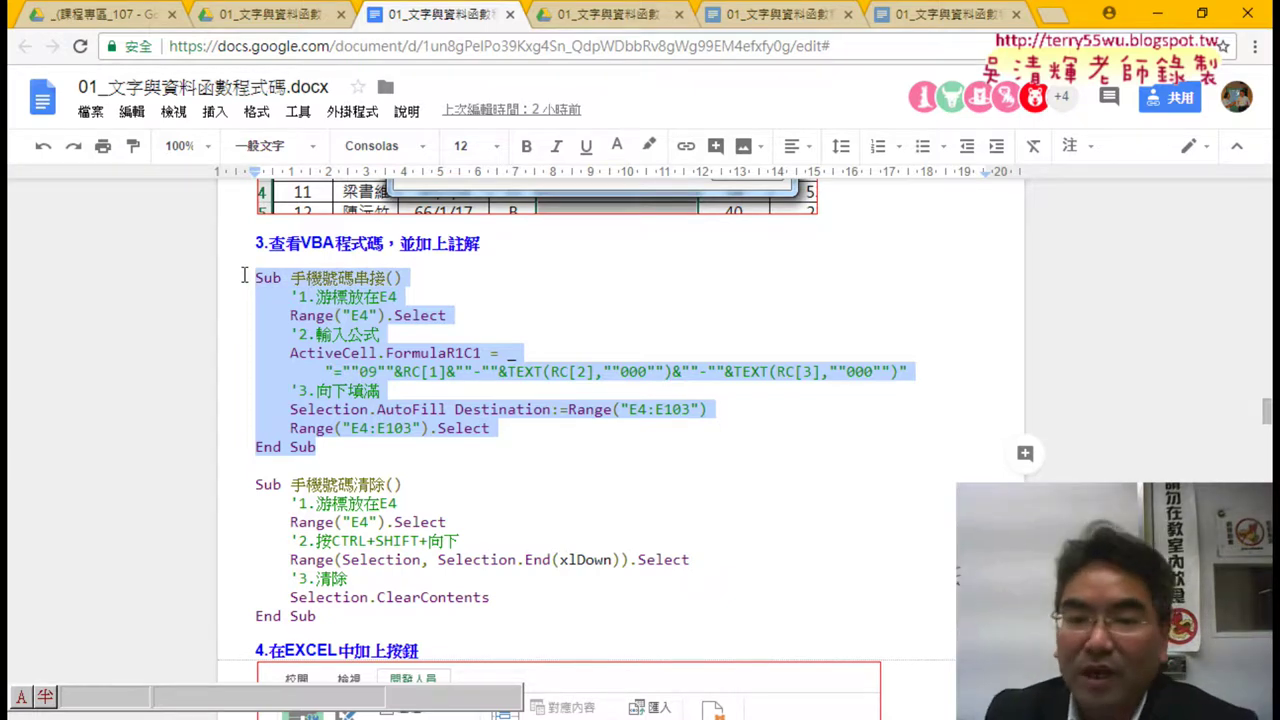
click(1159, 16)
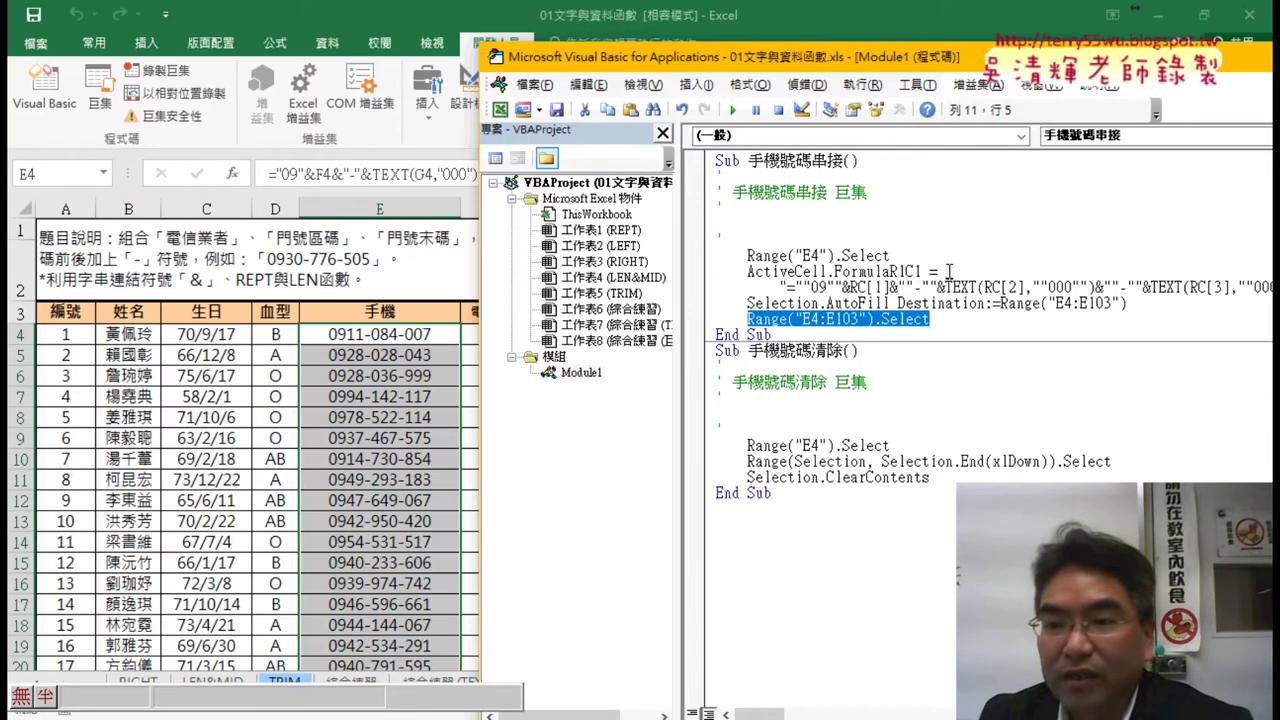
mouse_move(815, 336)
mouse_down()
mouse_move(702, 190)
mouse_move(700, 158)
mouse_up()
key(ctrl+v)
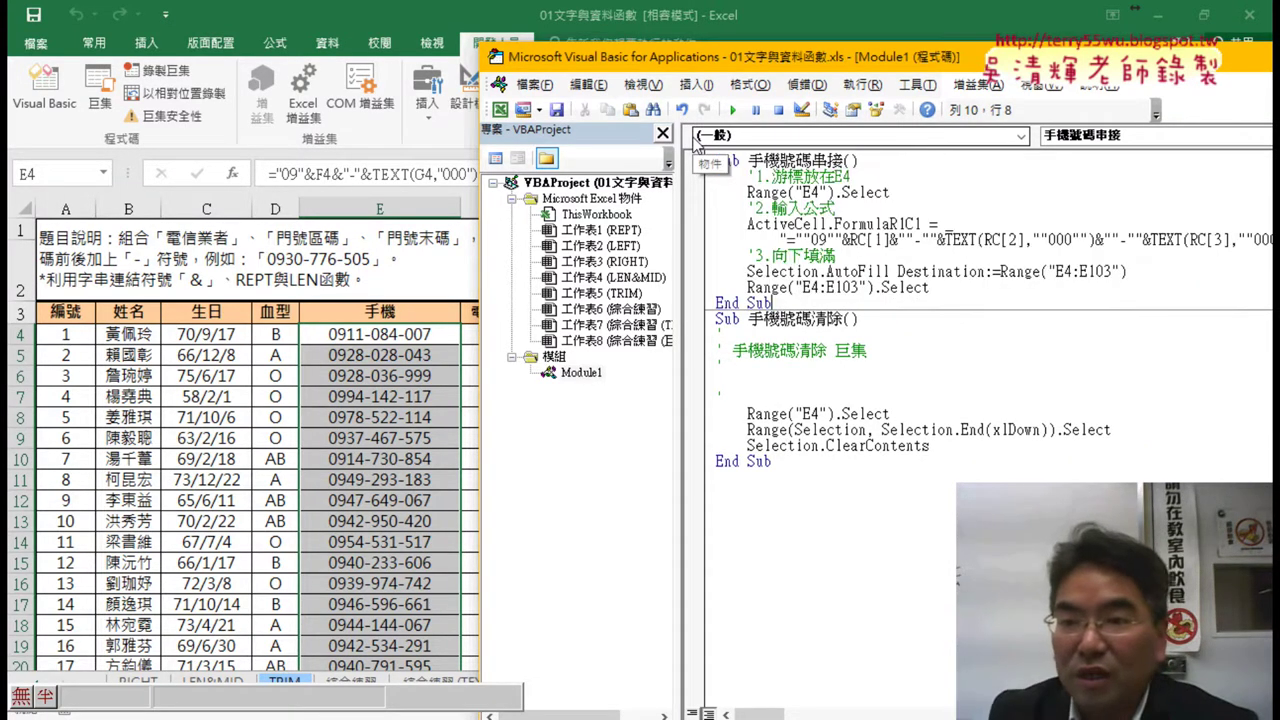
Select the blank comment lines in 手機號碼清除, then return to 手機號碼串接's first comment.
click(740, 393)
drag(740, 393, 703, 343)
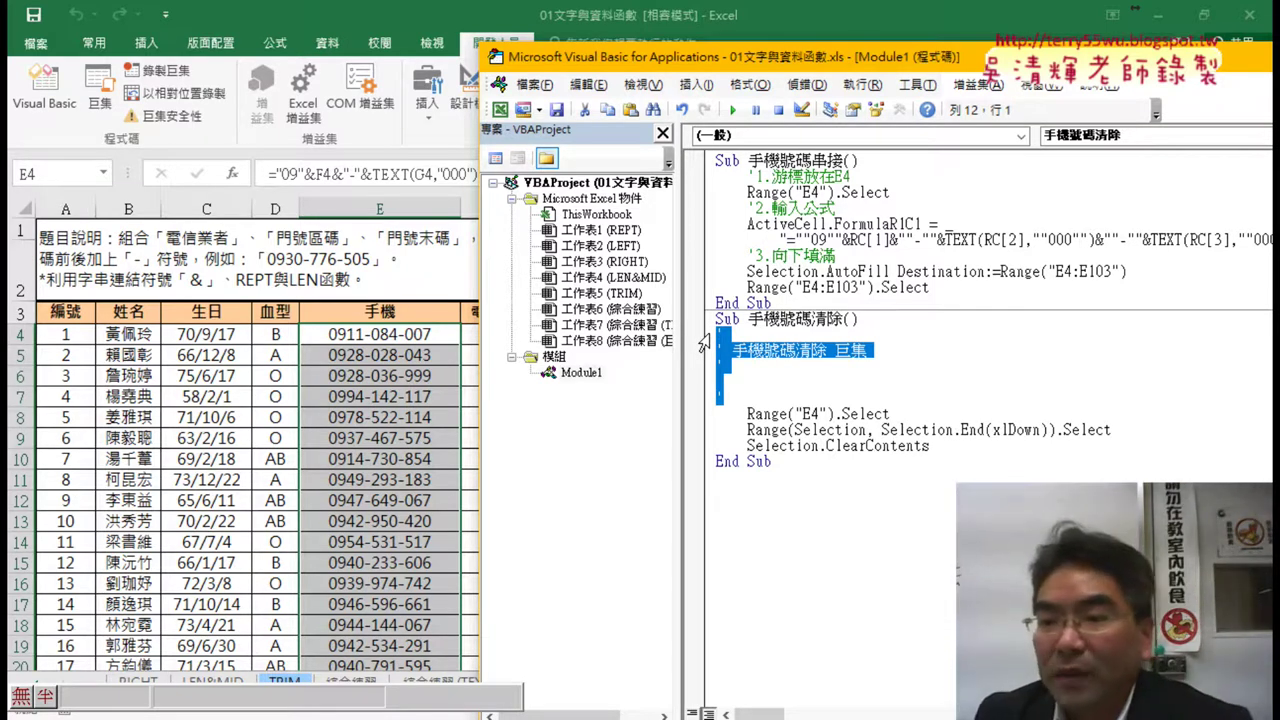
click(750, 176)
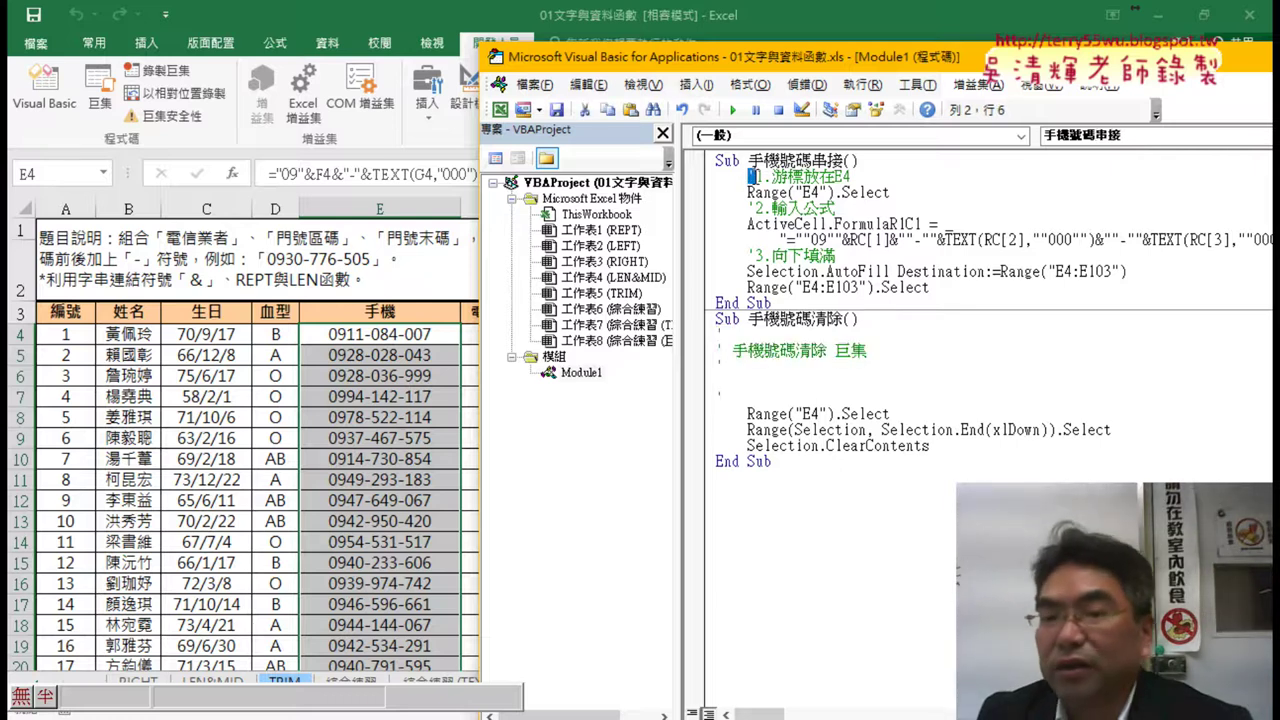
Move the editor back over the sheet and highlight the '1.游標放在E4 comment and Range("E4").Select line.
drag(880, 170, 758, 178)
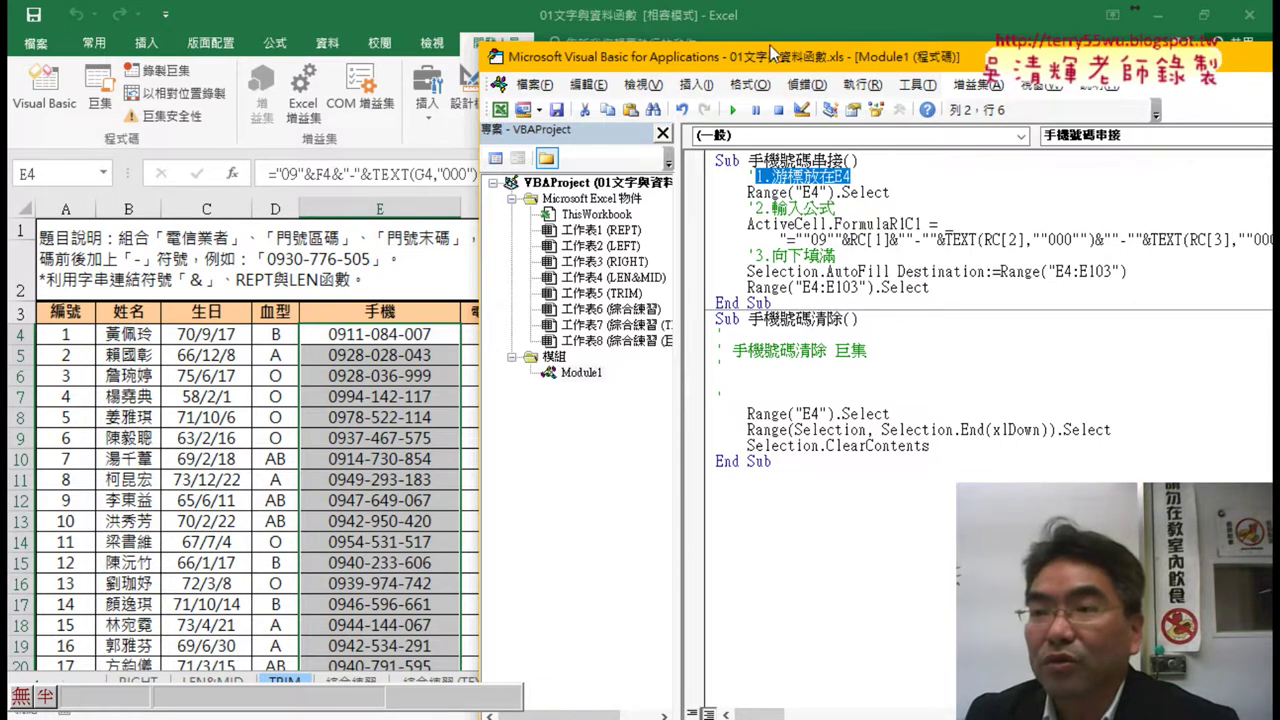
drag(765, 58, 558, 30)
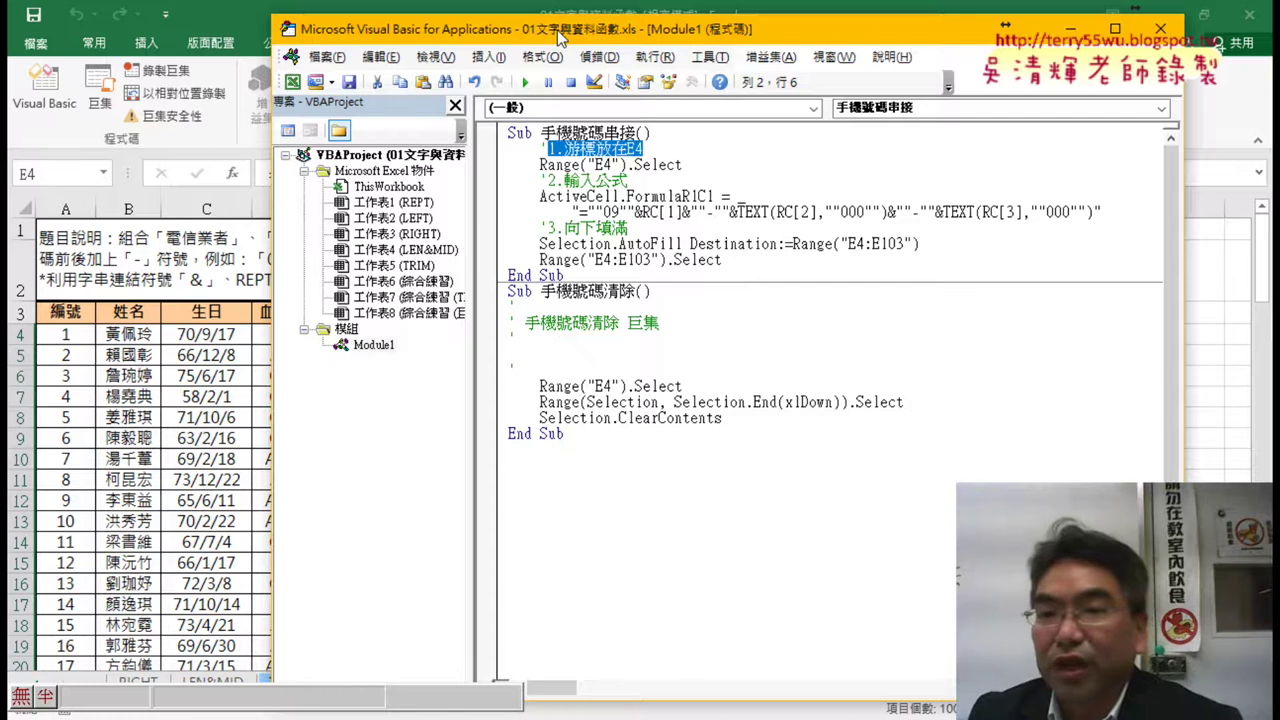
drag(690, 164, 539, 165)
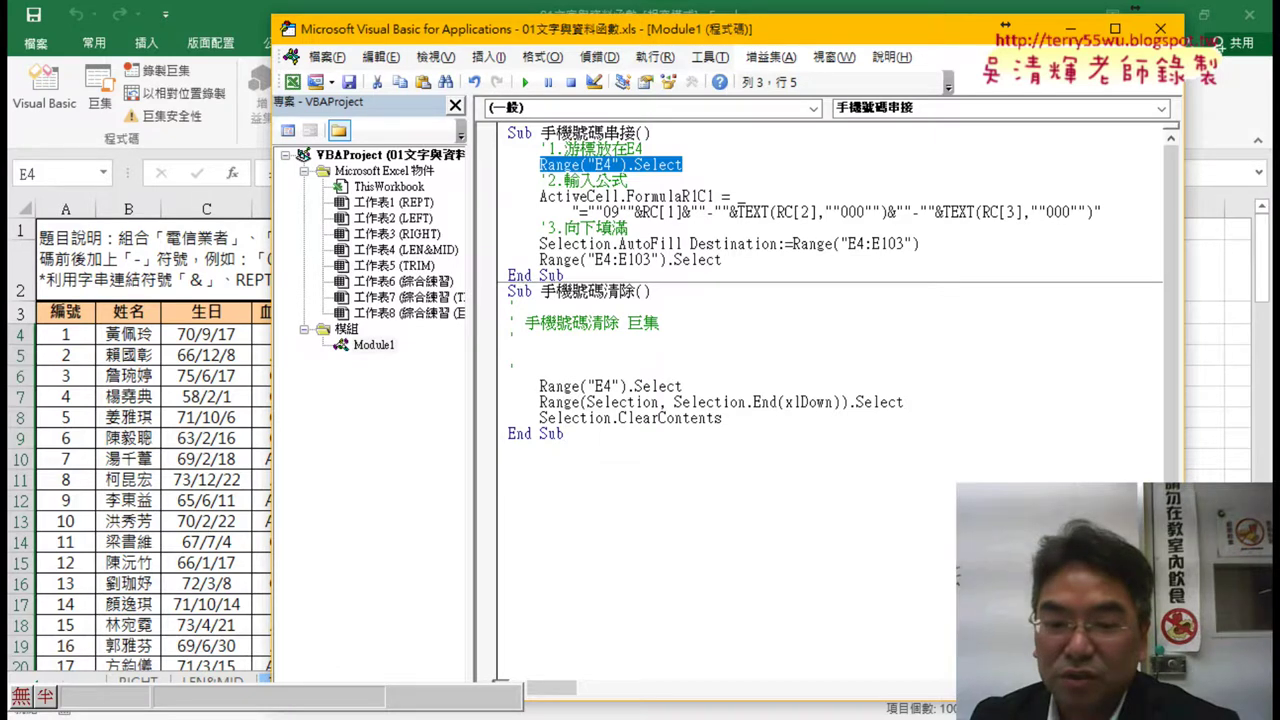
mouse_move(321, 714)
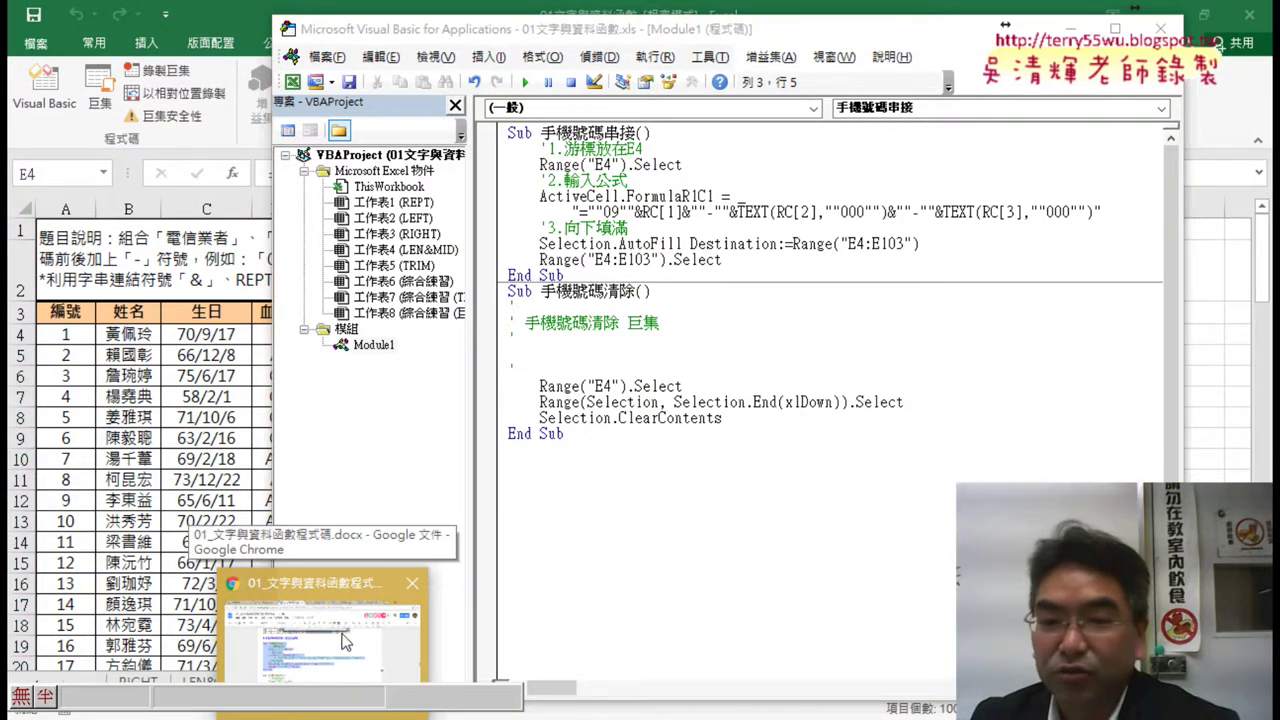
Copy the commented 手機號碼清除 code from Google Docs and paste it over the old Sub.
click(340, 648)
drag(349, 625, 226, 479)
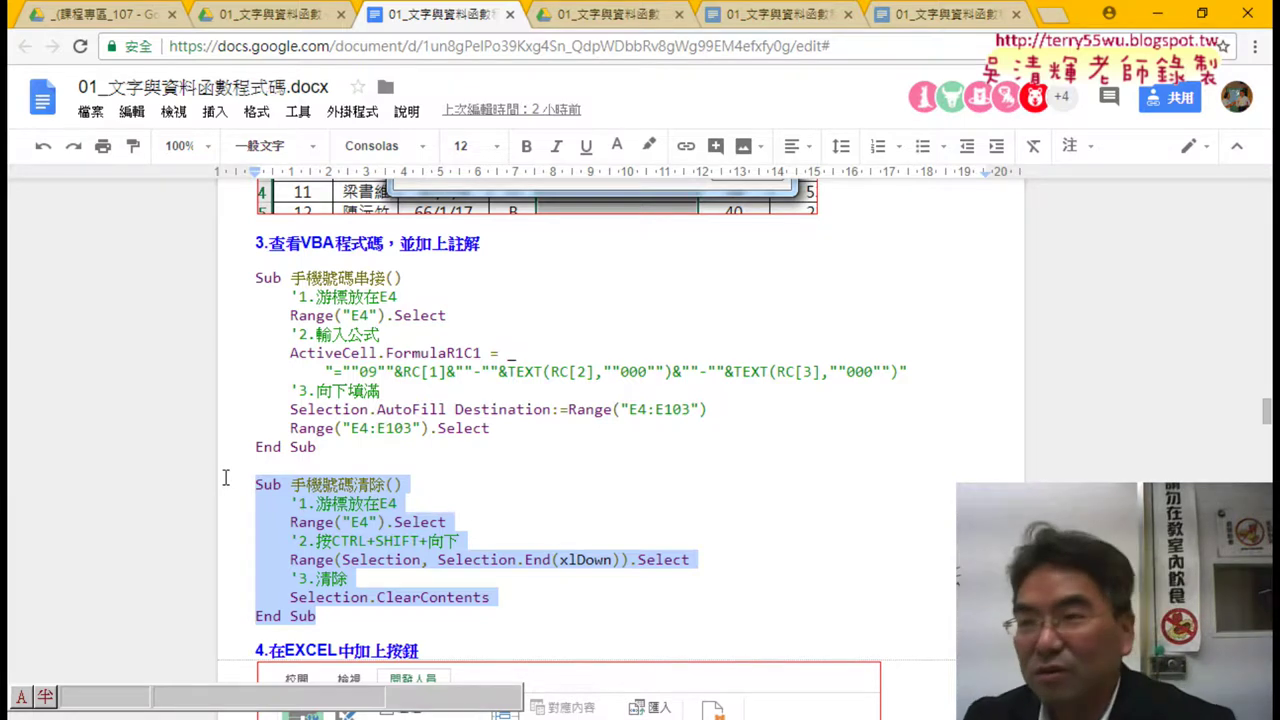
click(1142, 16)
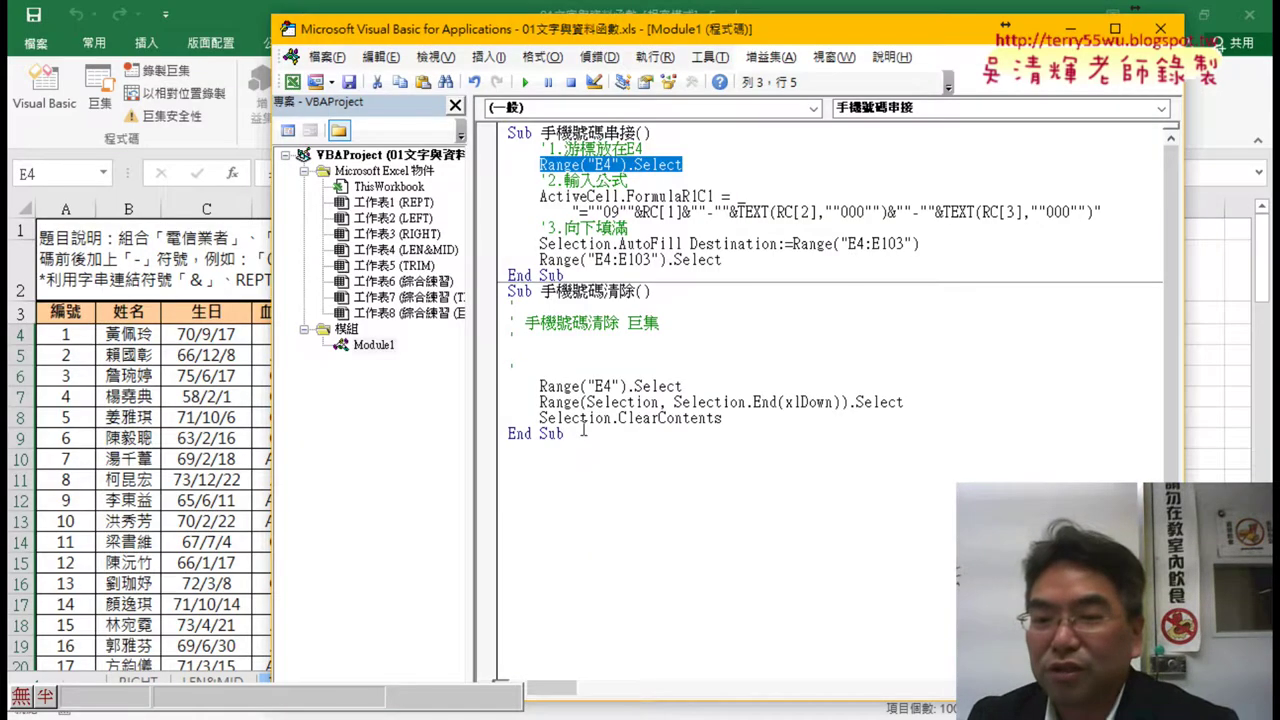
drag(566, 434, 510, 292)
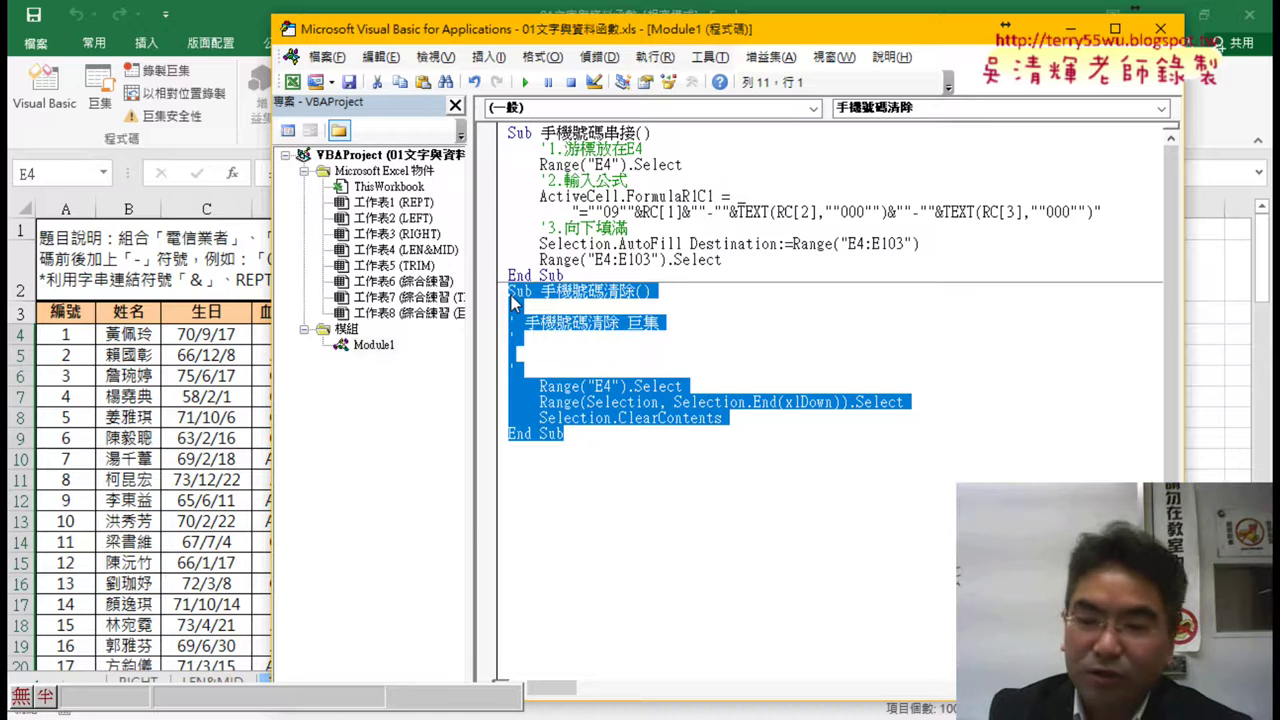
text(Sub 手機號碼清除()     '1.游標放在E4     Range("E4").Select     '2.按CTRL+SHIFT+向下     Range(Selection, Selection.End(xlDown)).Select     '3.清除     Selection.ClearContents End Sub)
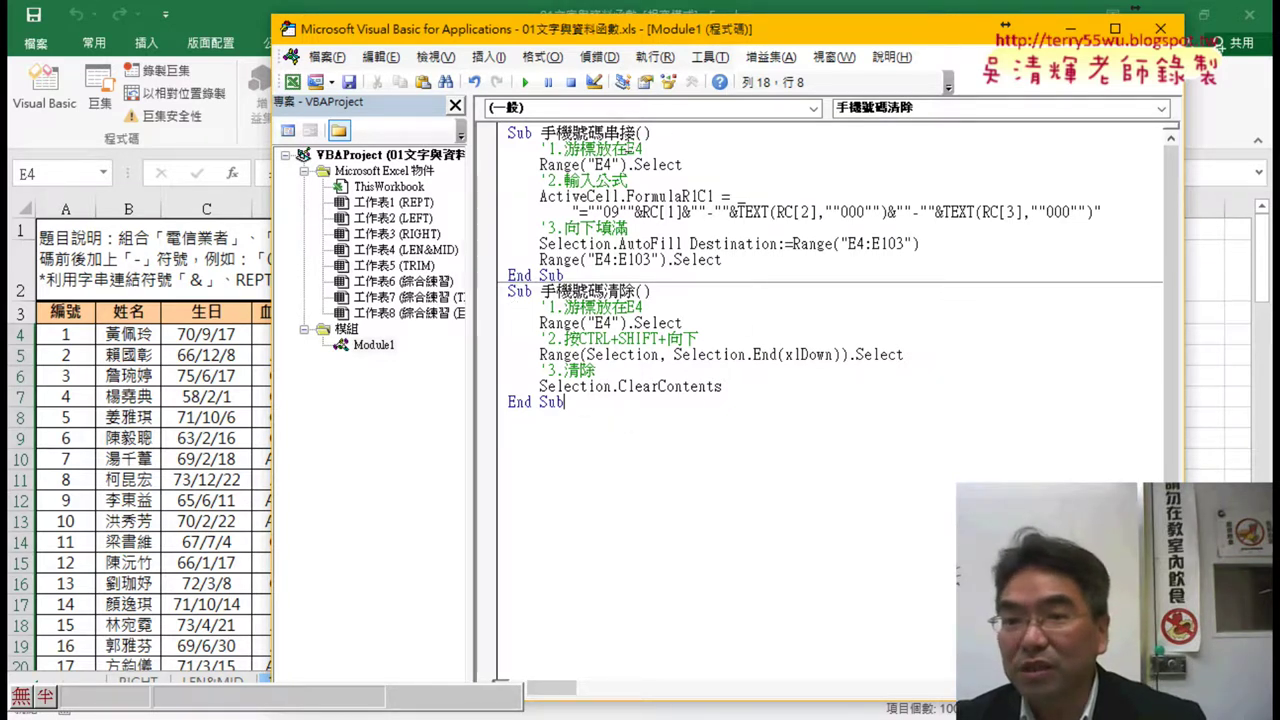
Review the first comment line of the 手機號碼串接 macro.
drag(643, 148, 540, 148)
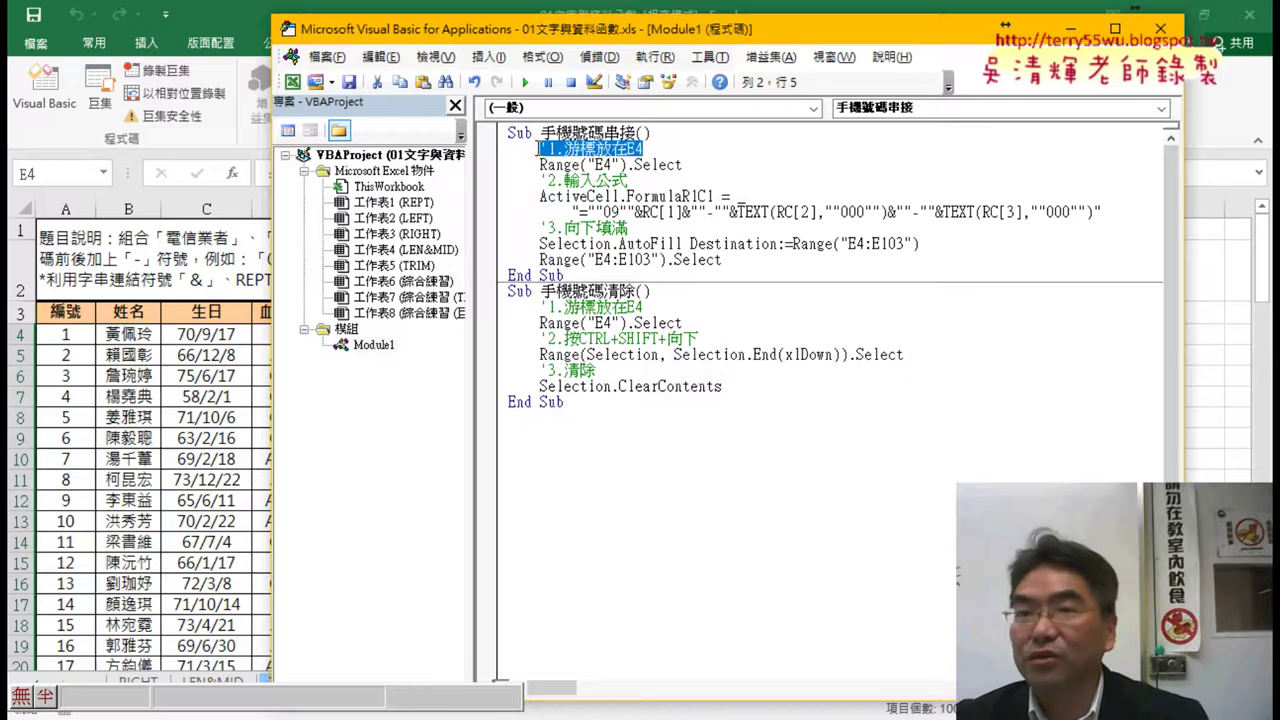
key(End)
click(541, 148)
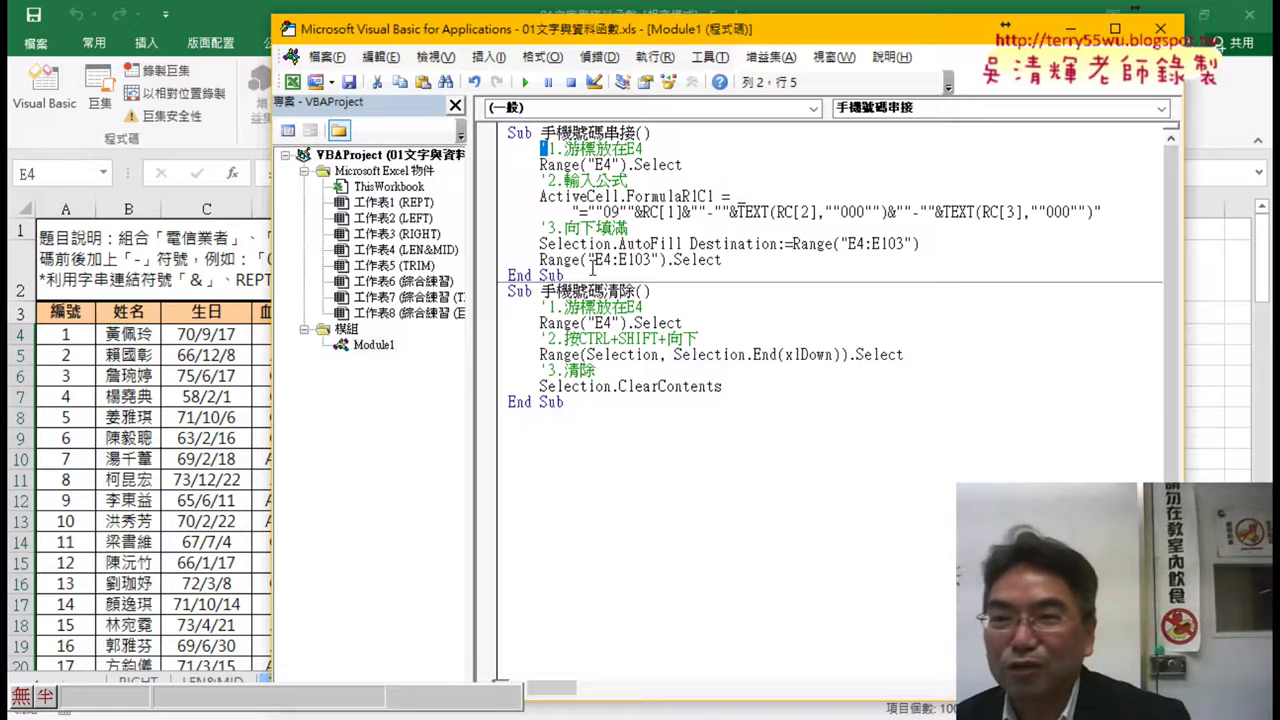
Leave the VBA editor and run the 手機號碼清除 button to empty column E.
click(1160, 28)
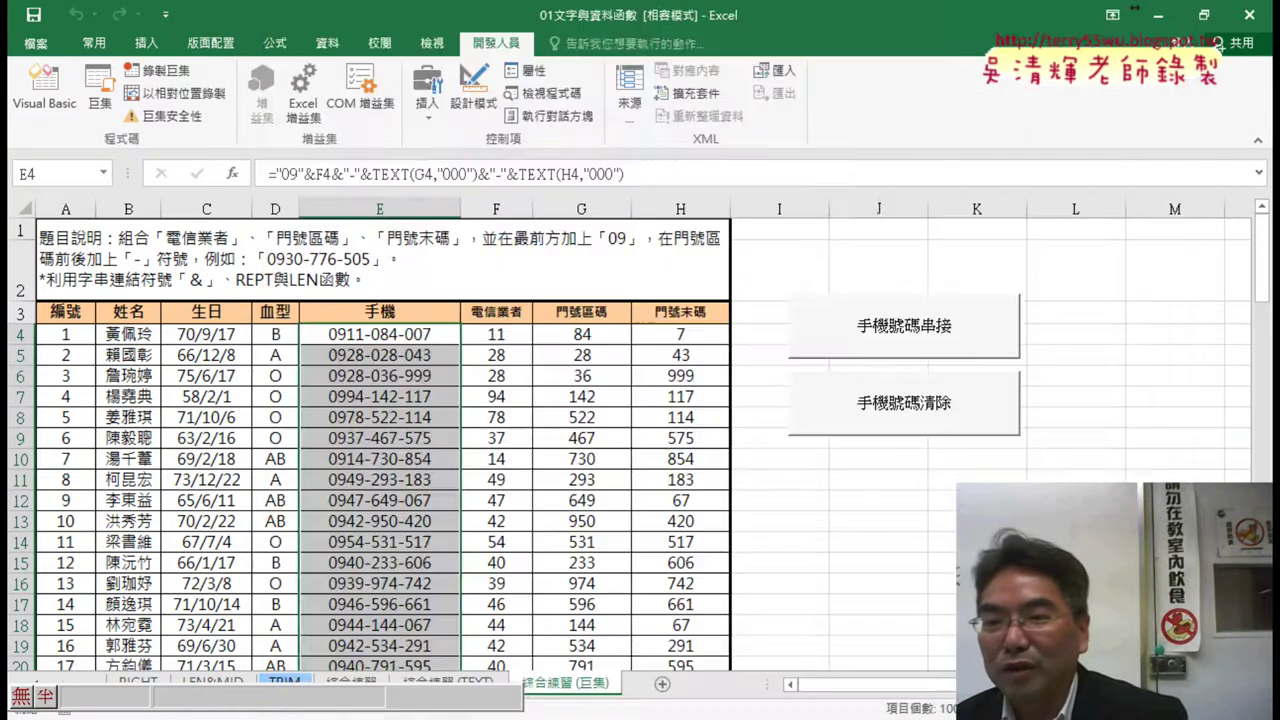
click(848, 425)
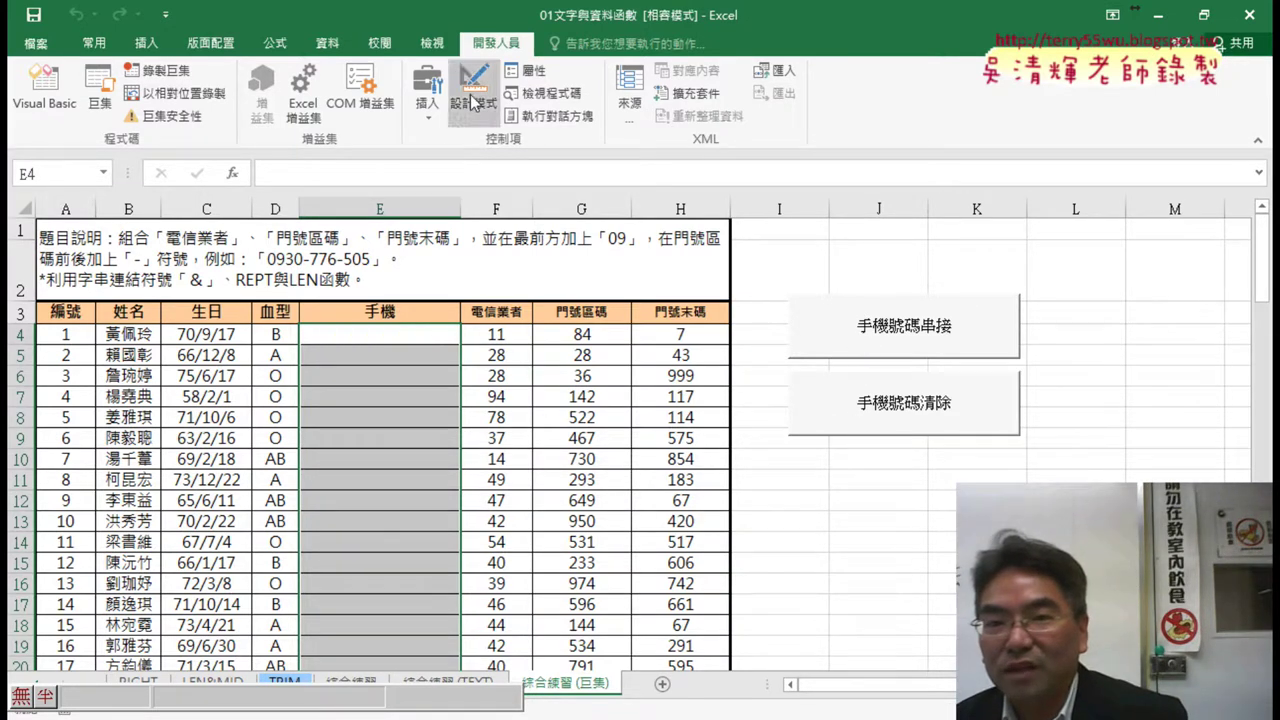
click(427, 88)
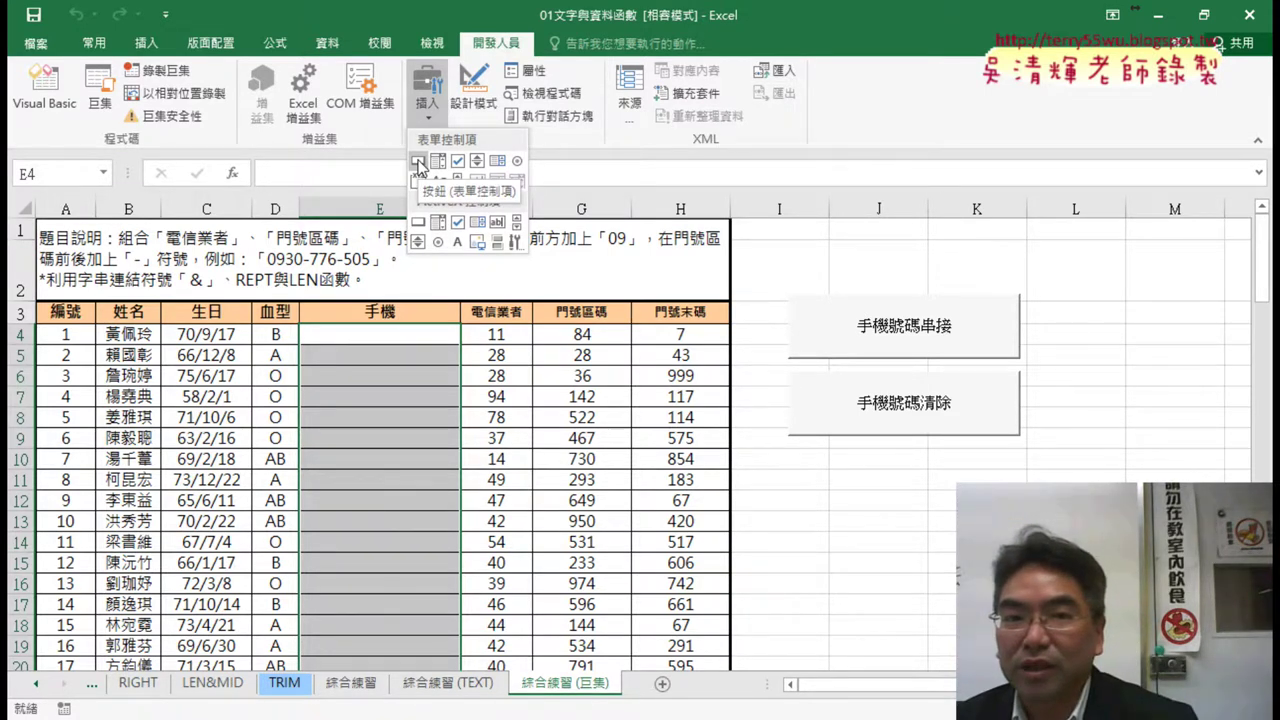
Draw a smiley face shape near cell J11 and give it a light-green shape style.
click(147, 46)
click(297, 73)
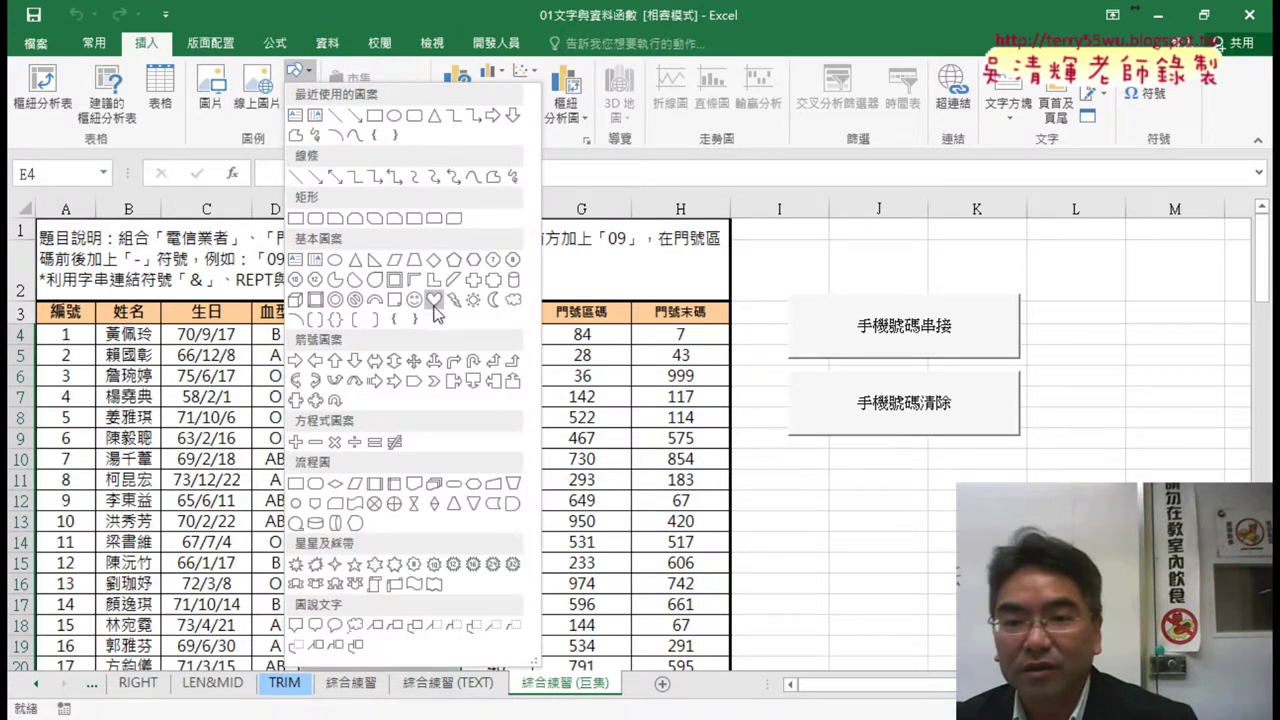
click(434, 308)
drag(855, 472, 905, 523)
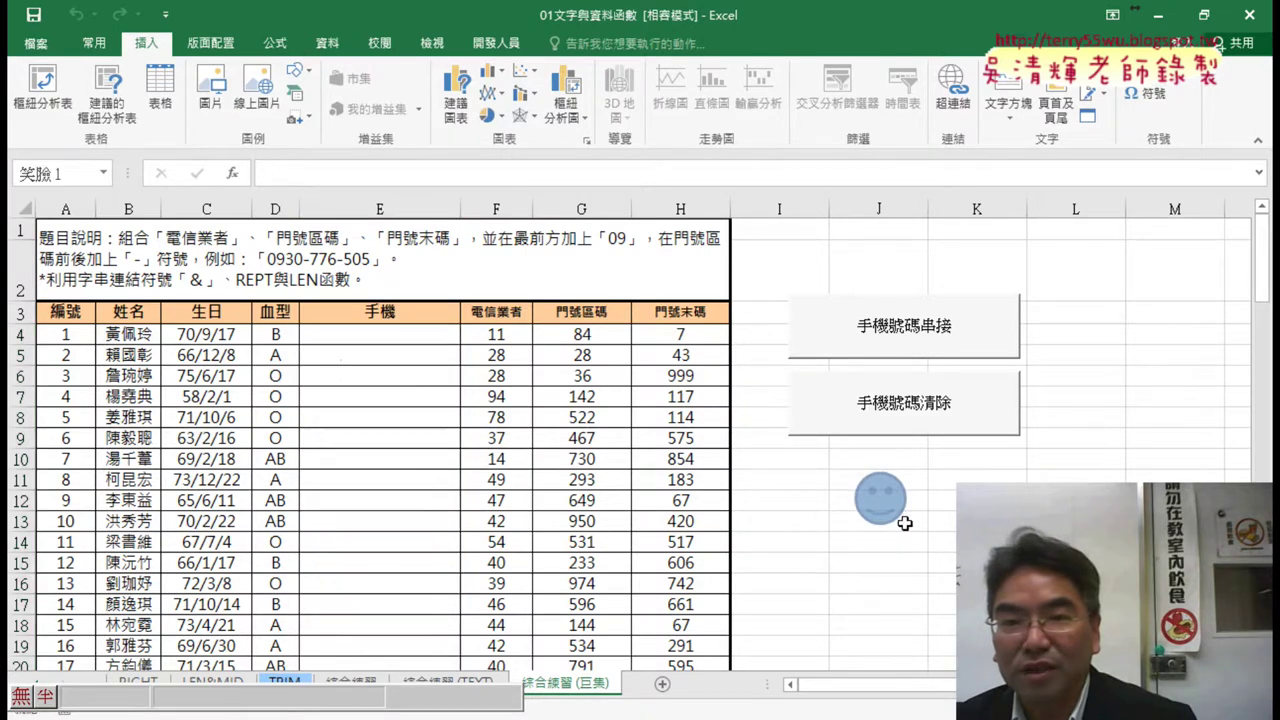
click(424, 124)
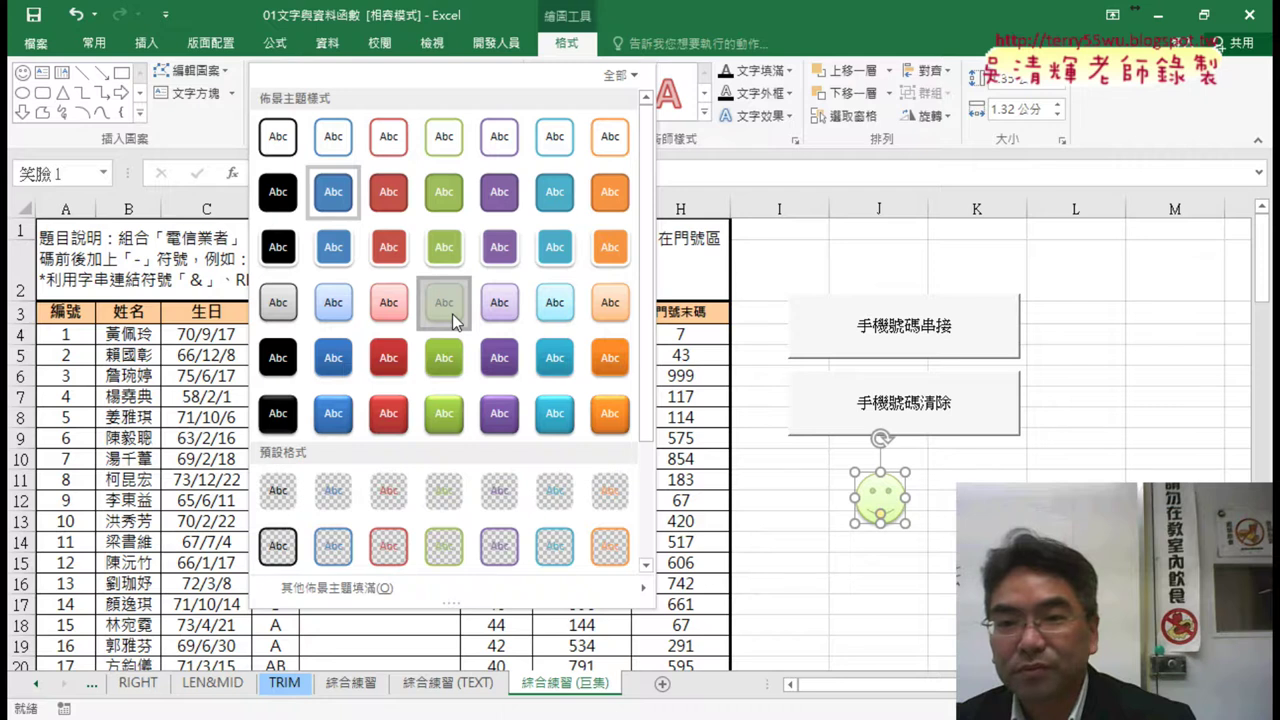
click(452, 318)
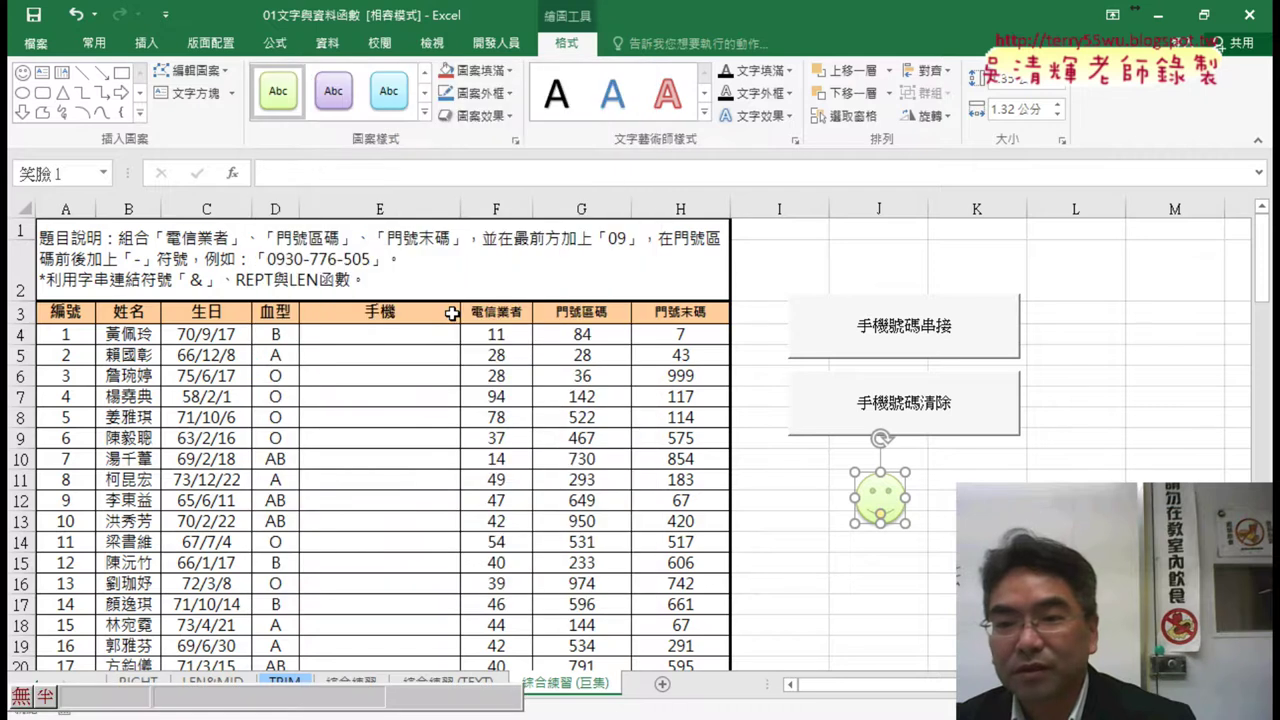
Assign the 手機號碼串接 macro to the smiley face.
right_click(880, 492)
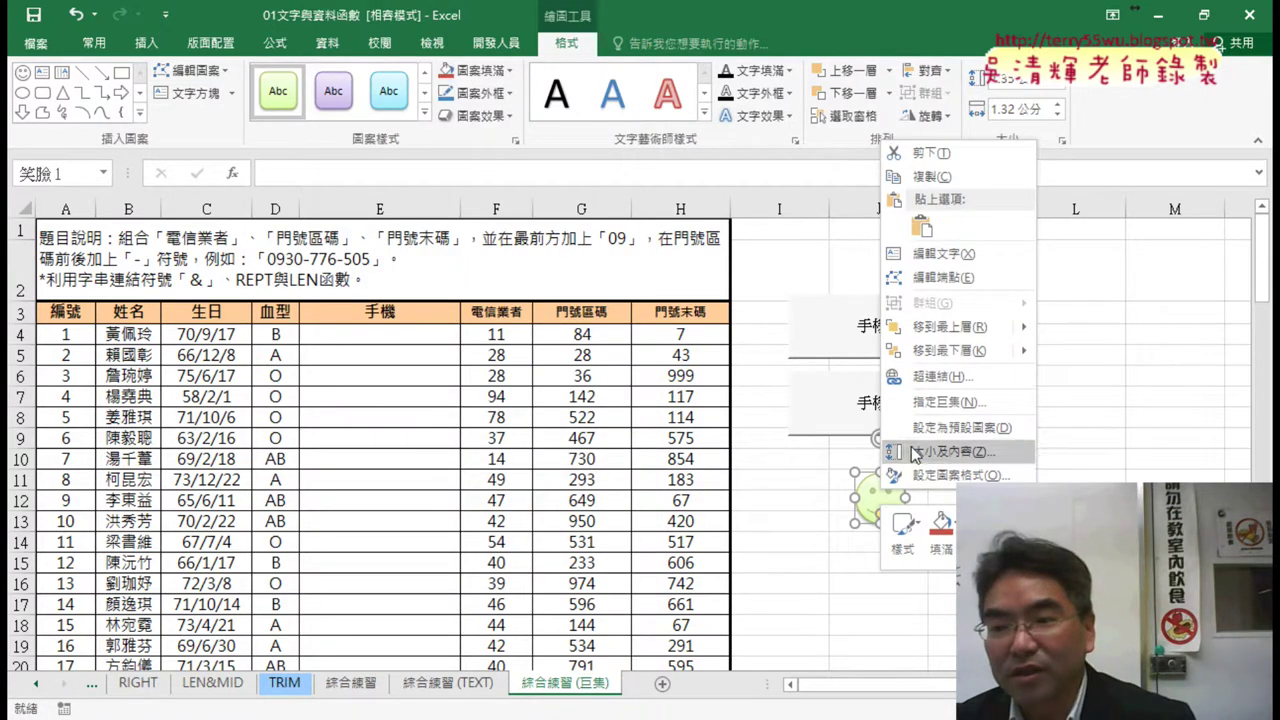
click(940, 402)
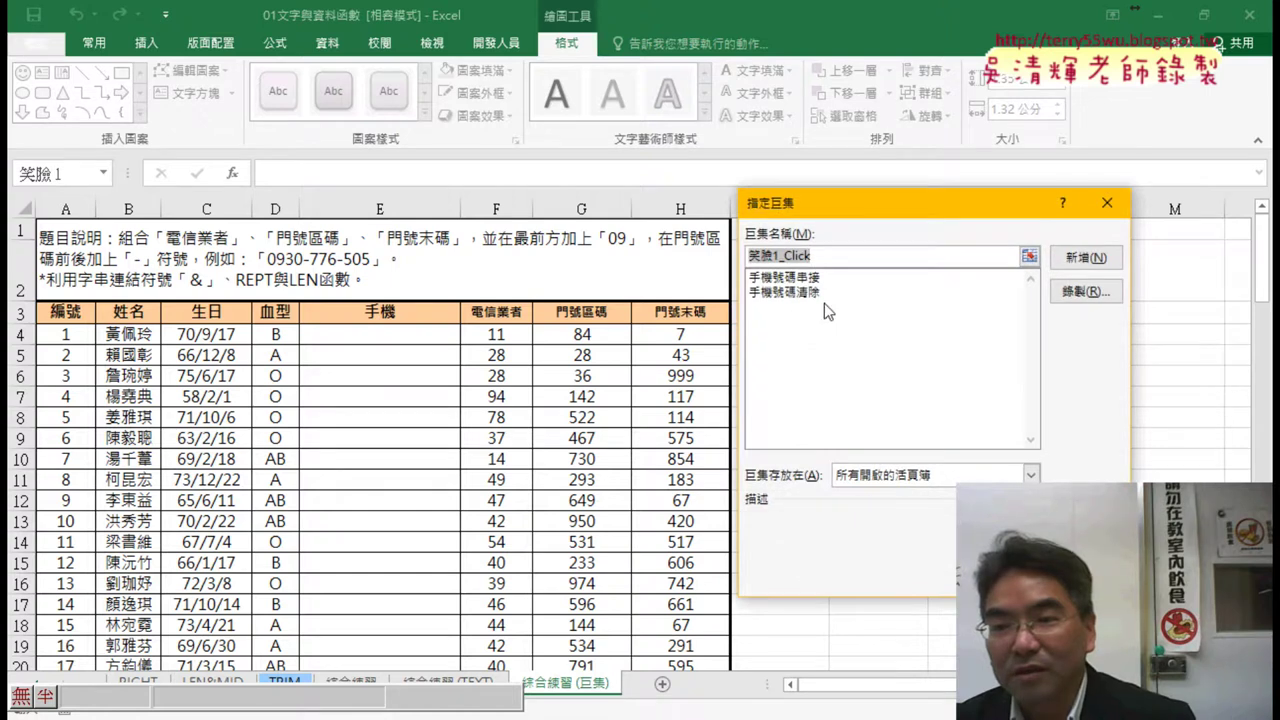
click(785, 277)
key(Return)
click(945, 542)
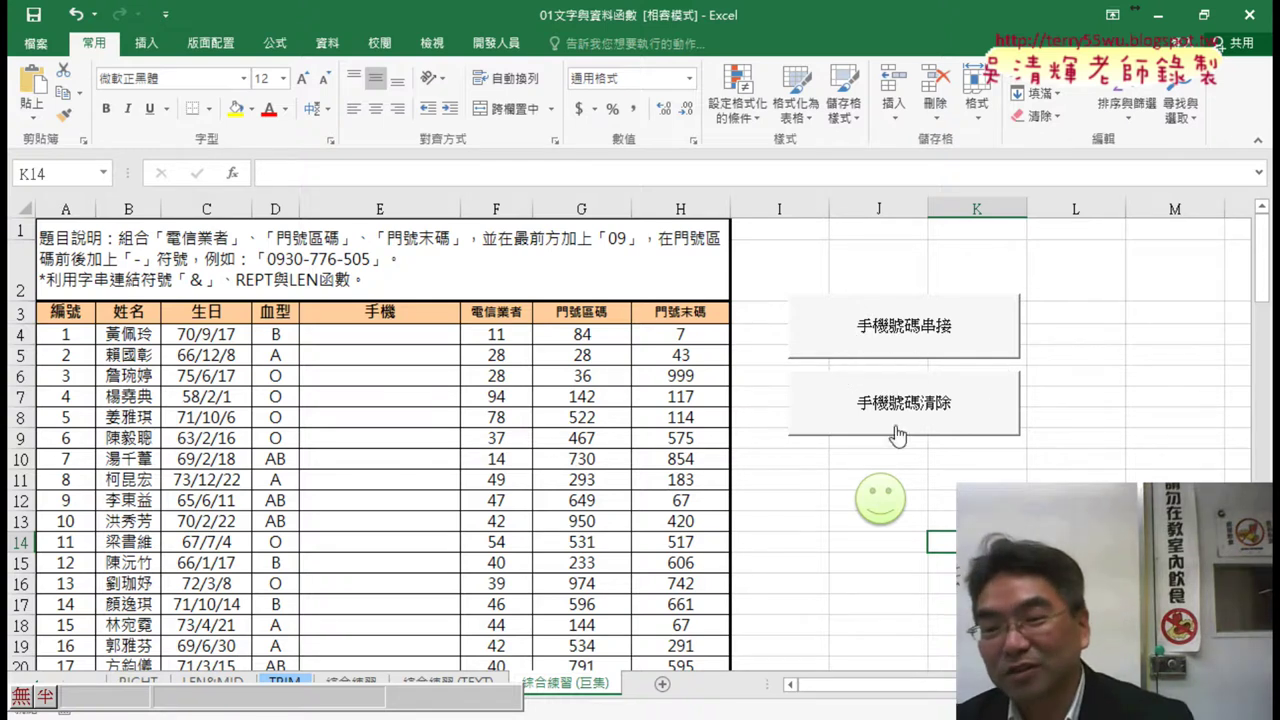
click(892, 500)
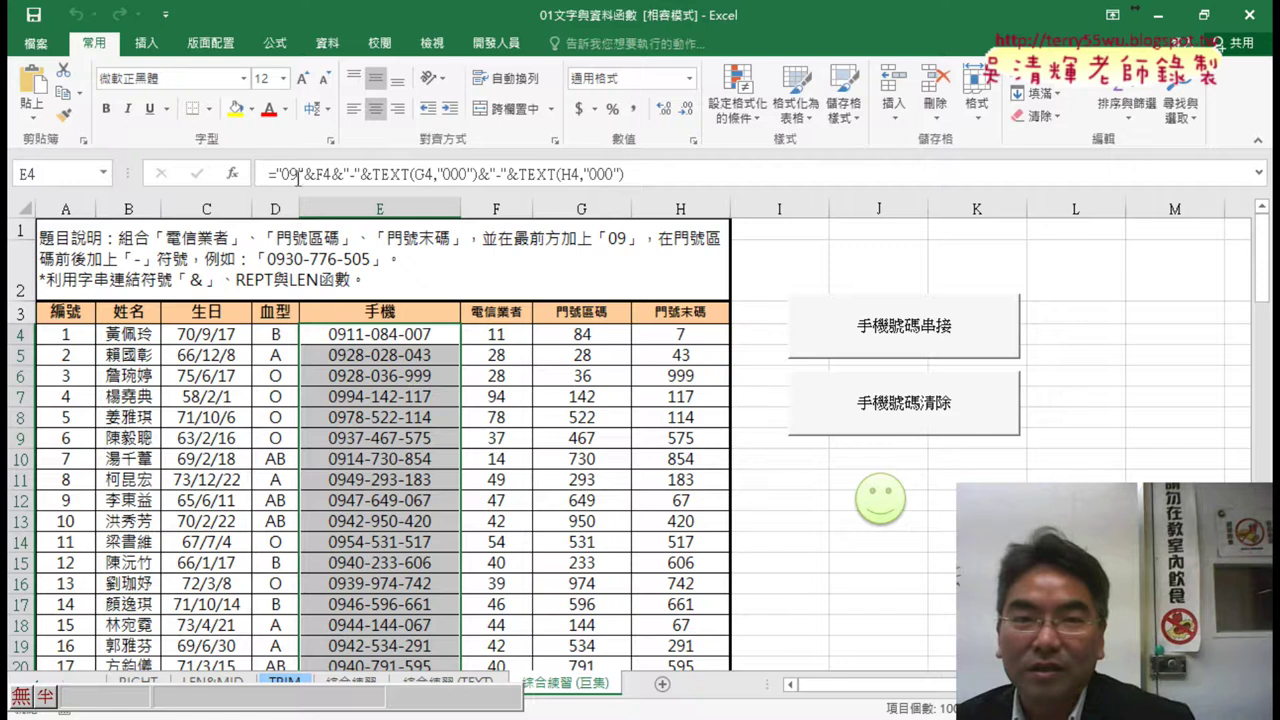
click(147, 43)
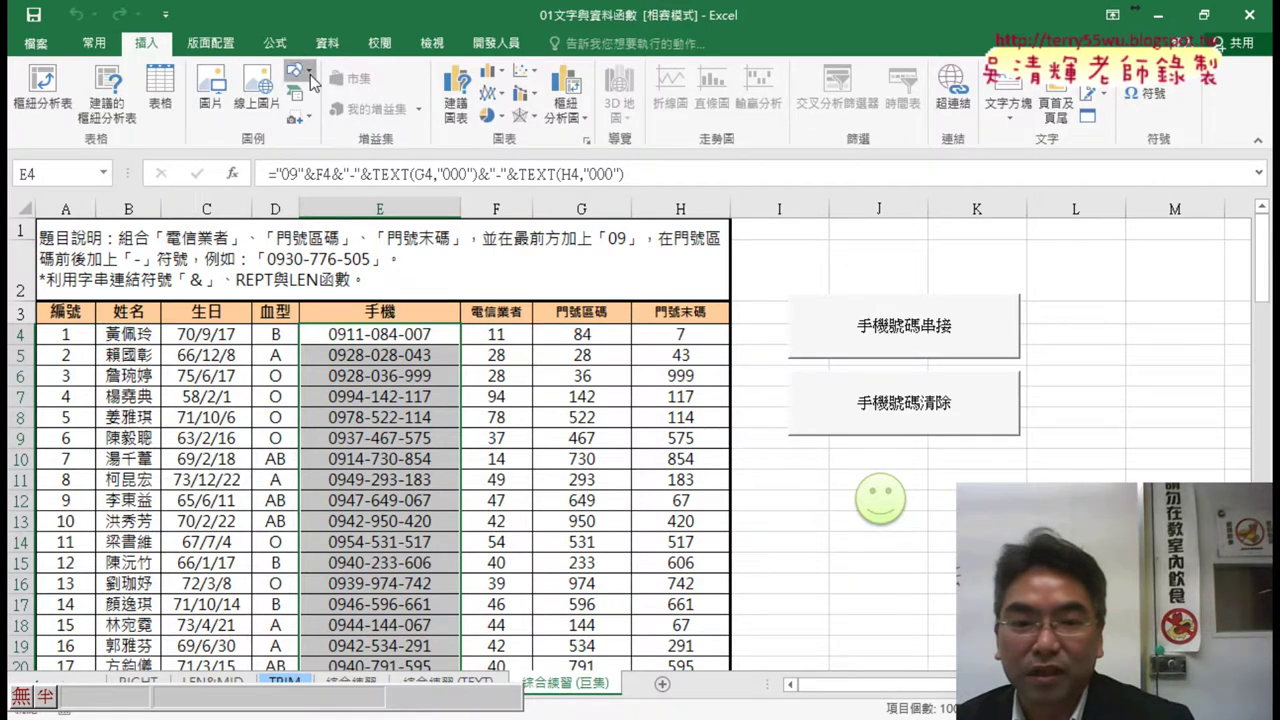
Draw a multiply sign to the right of the smiley and apply a shape style.
click(294, 70)
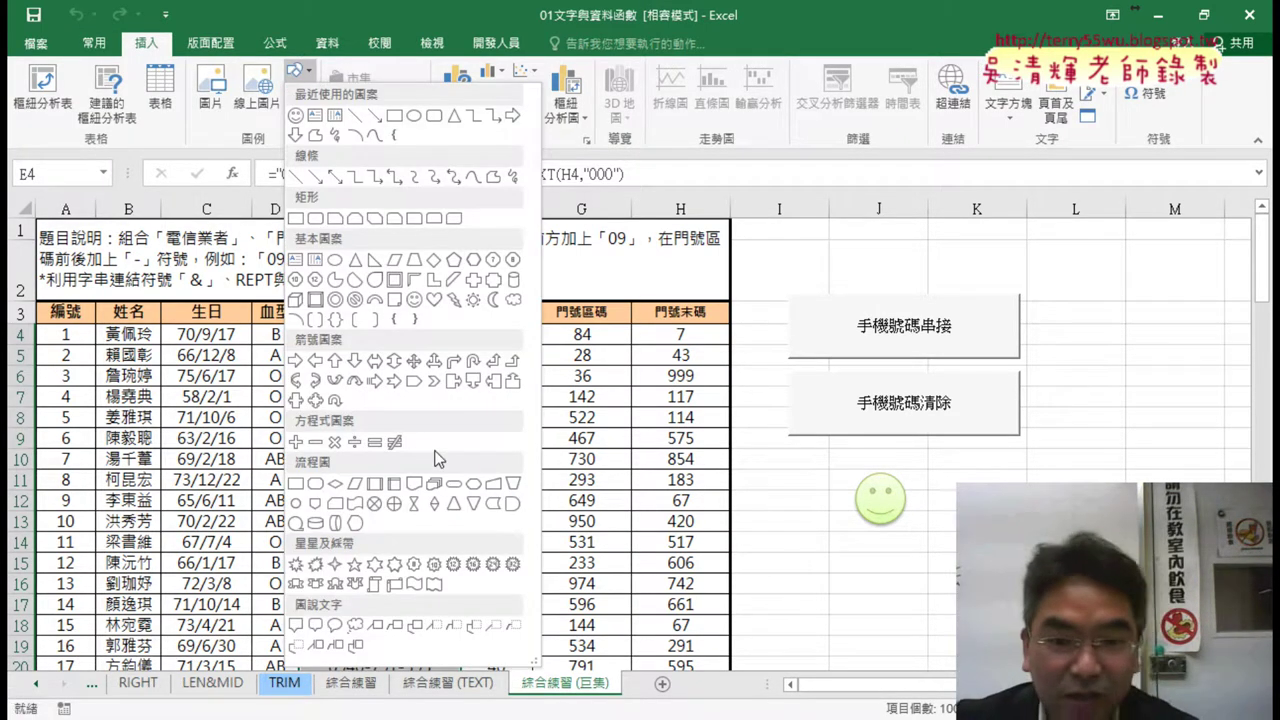
click(334, 441)
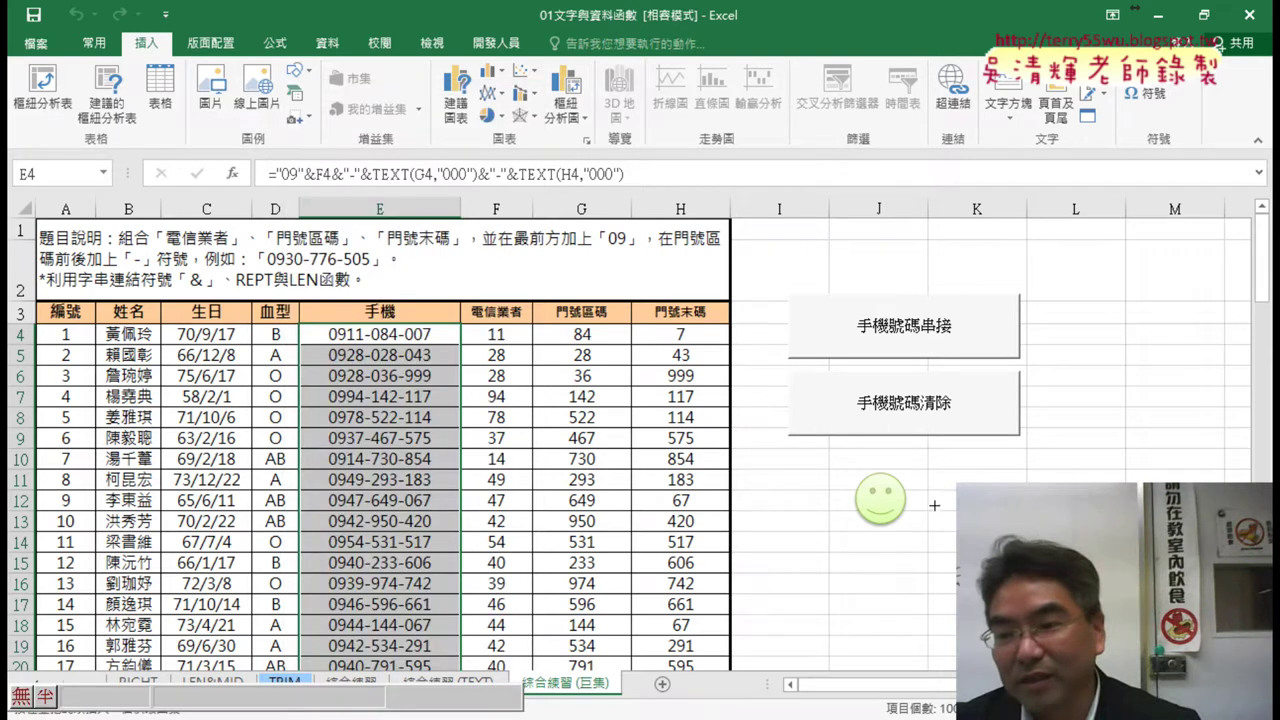
drag(942, 474, 1006, 527)
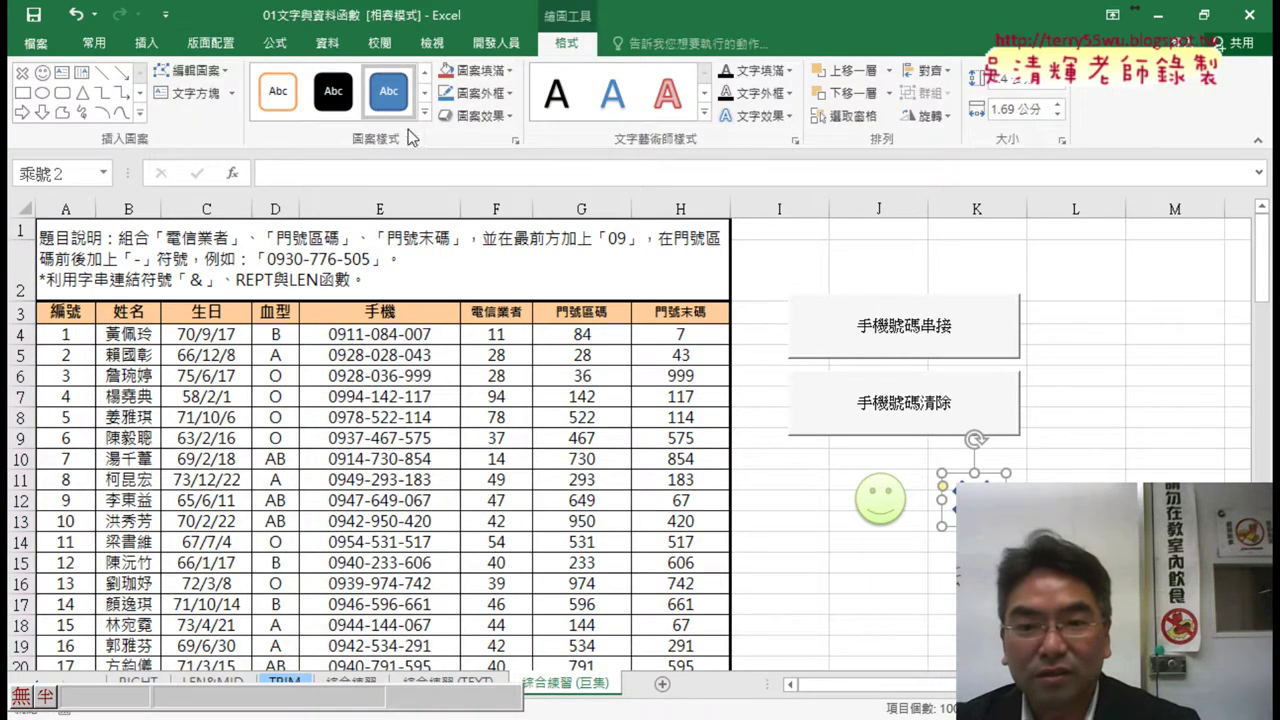
click(424, 113)
click(388, 311)
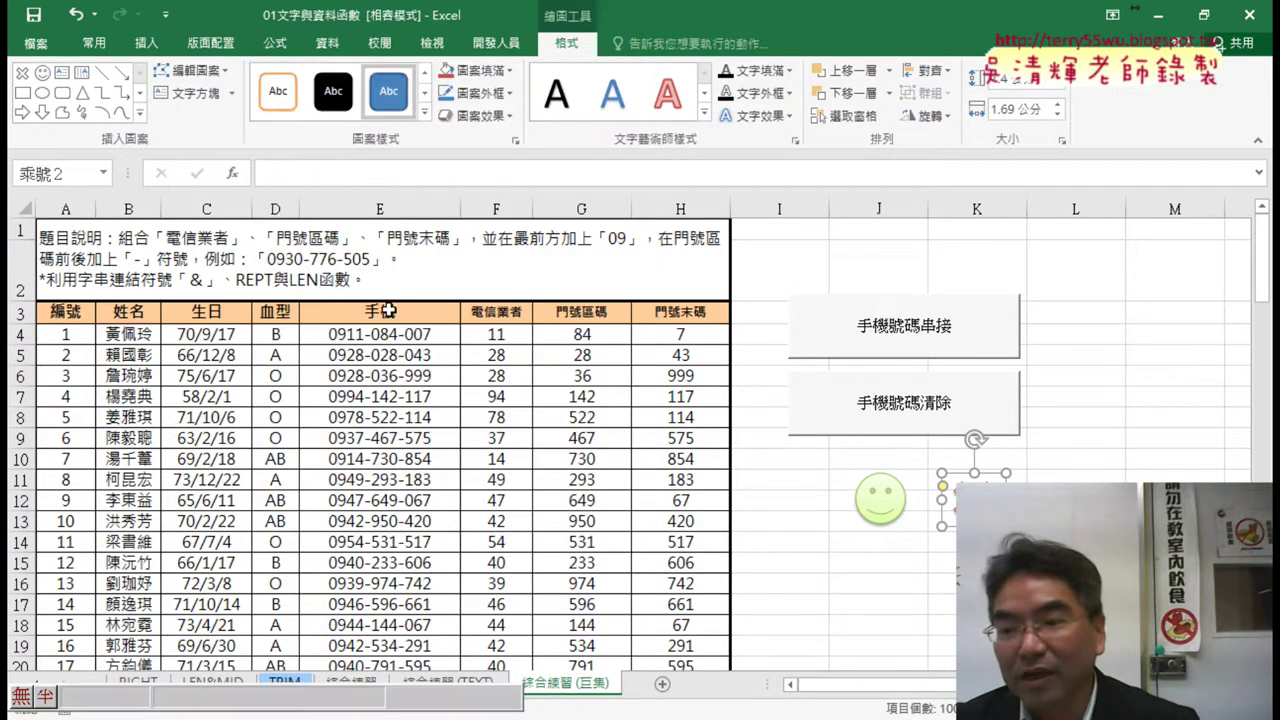
Assign the 手機號碼清除 macro to the multiply sign.
right_click(965, 505)
click(995, 418)
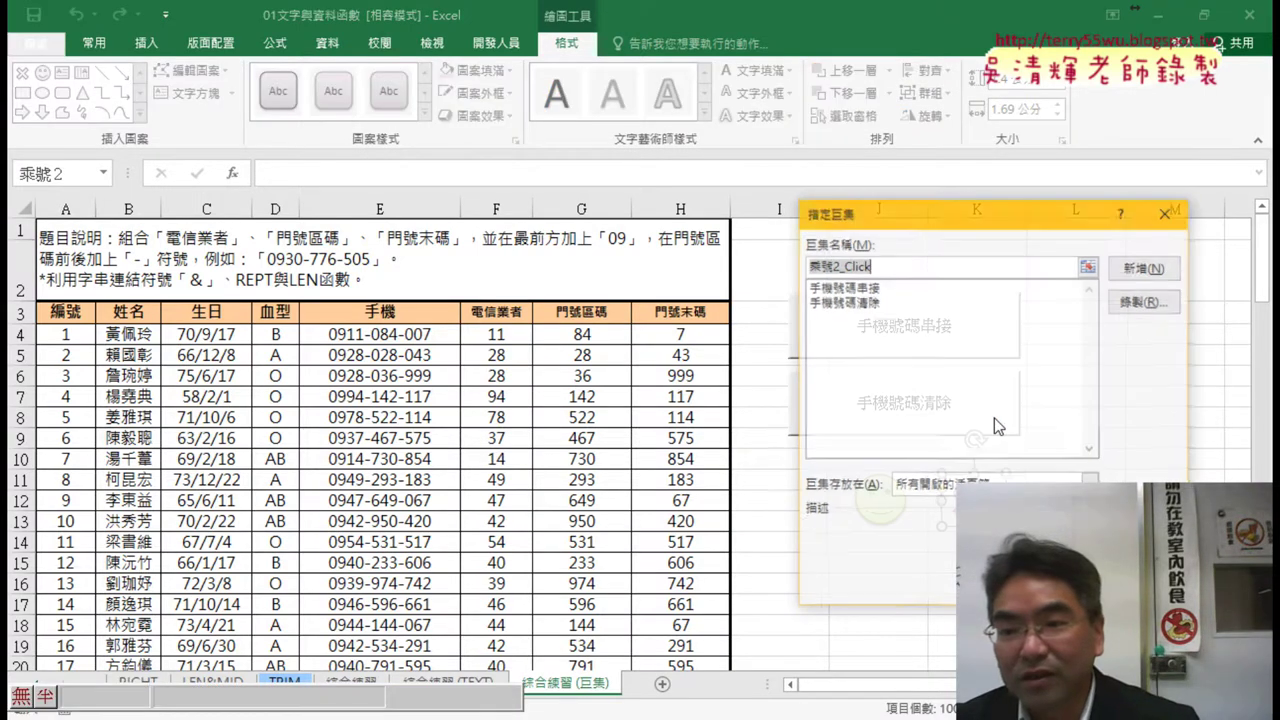
click(880, 302)
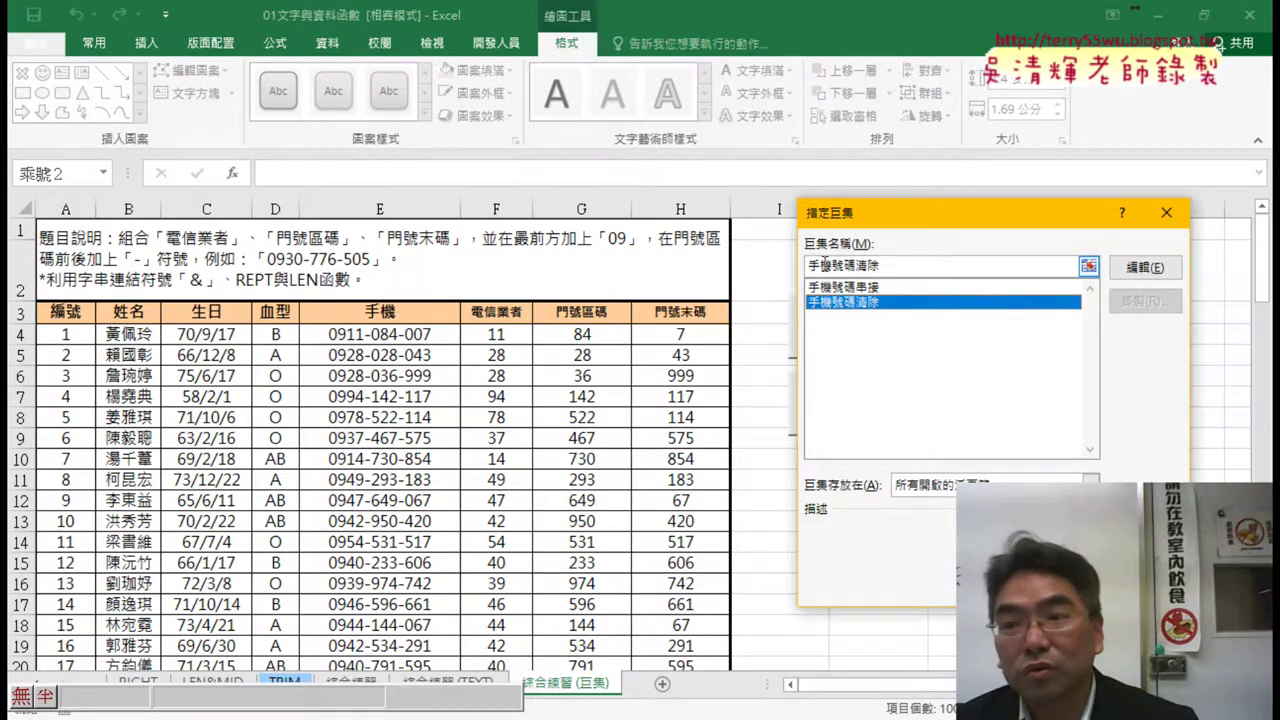
key(Return)
click(1175, 541)
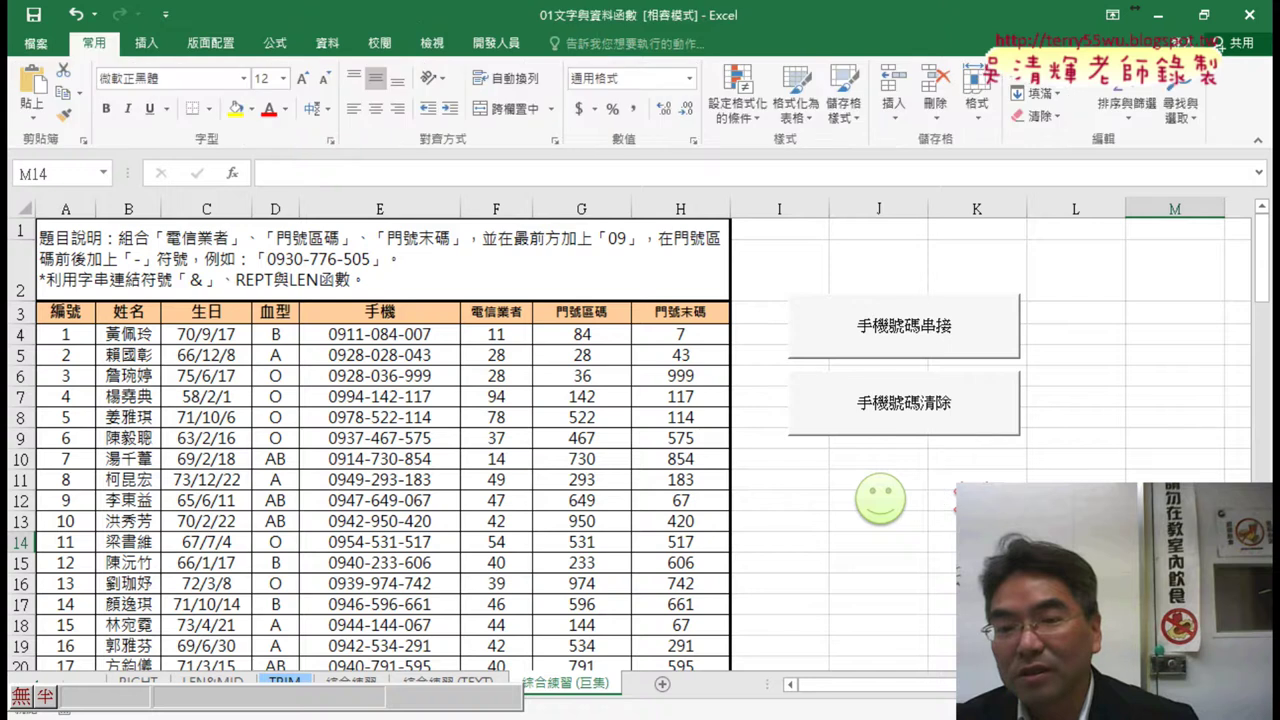
Test the shapes: clear the phone numbers, then refill them from the smiley.
click(903, 402)
click(895, 503)
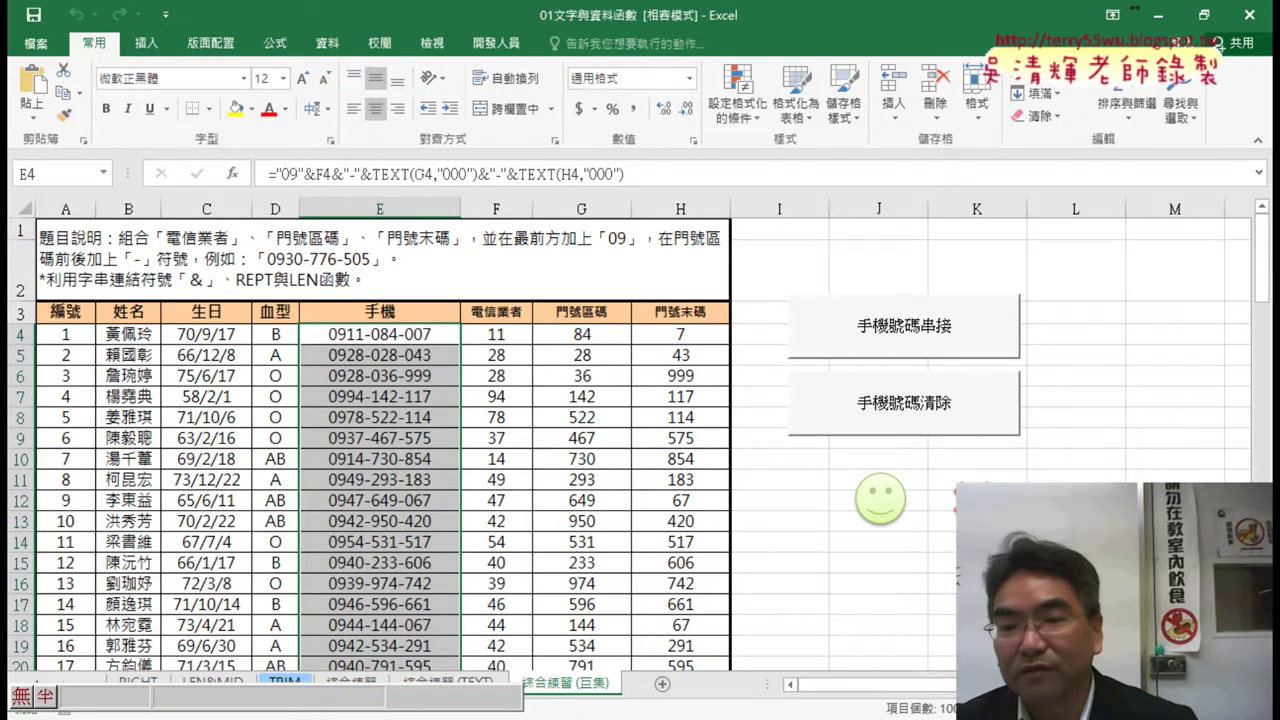
click(893, 505)
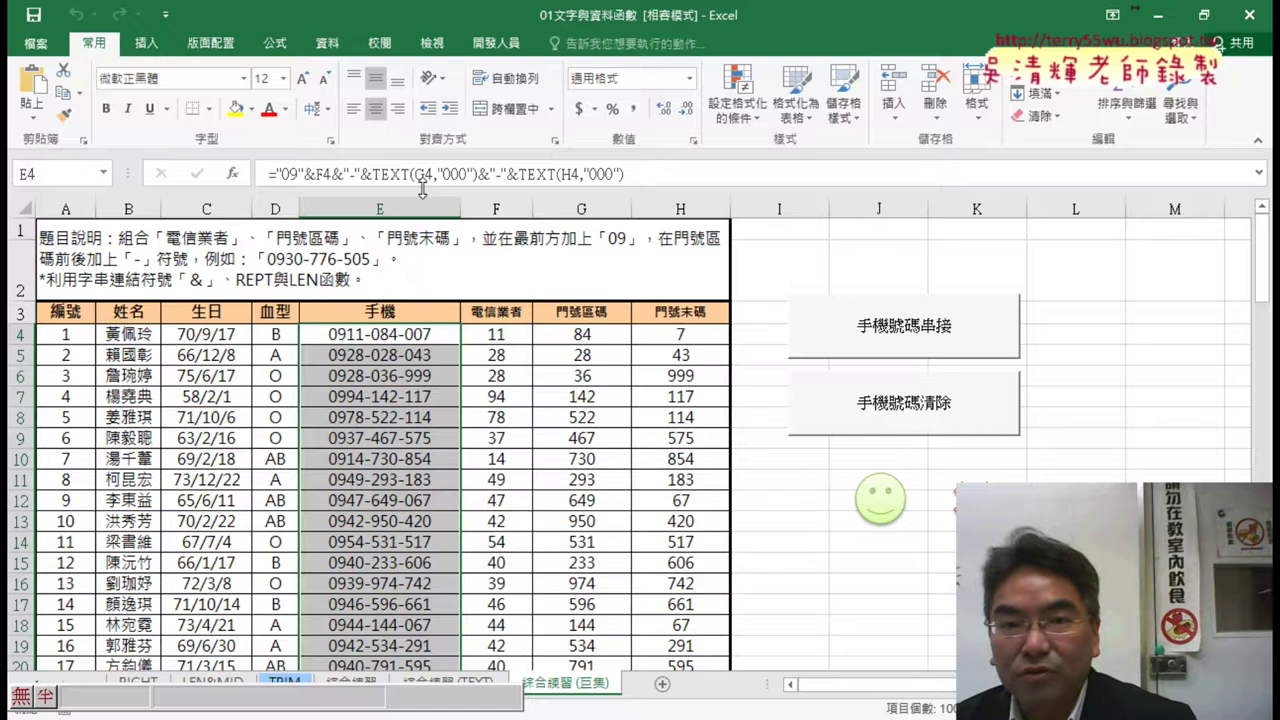
Open the 手機號碼串接 macro's code in Module1 from the Developer Macros list.
click(482, 46)
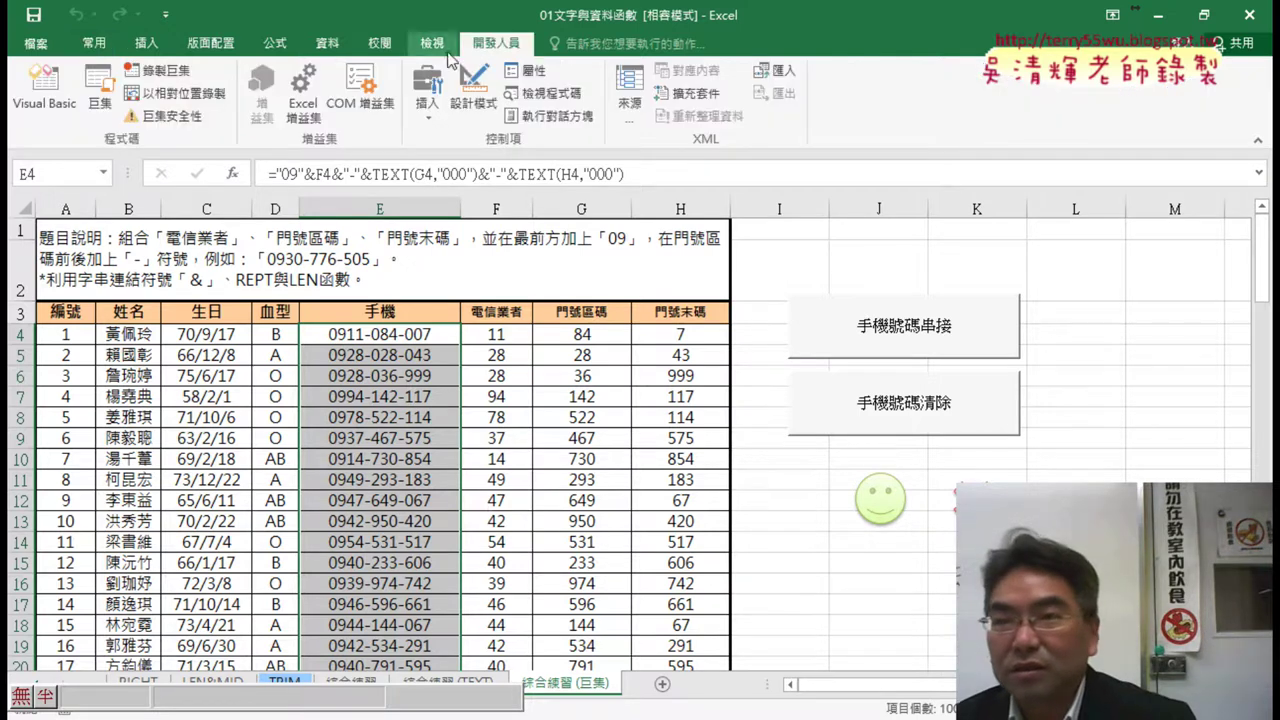
click(102, 100)
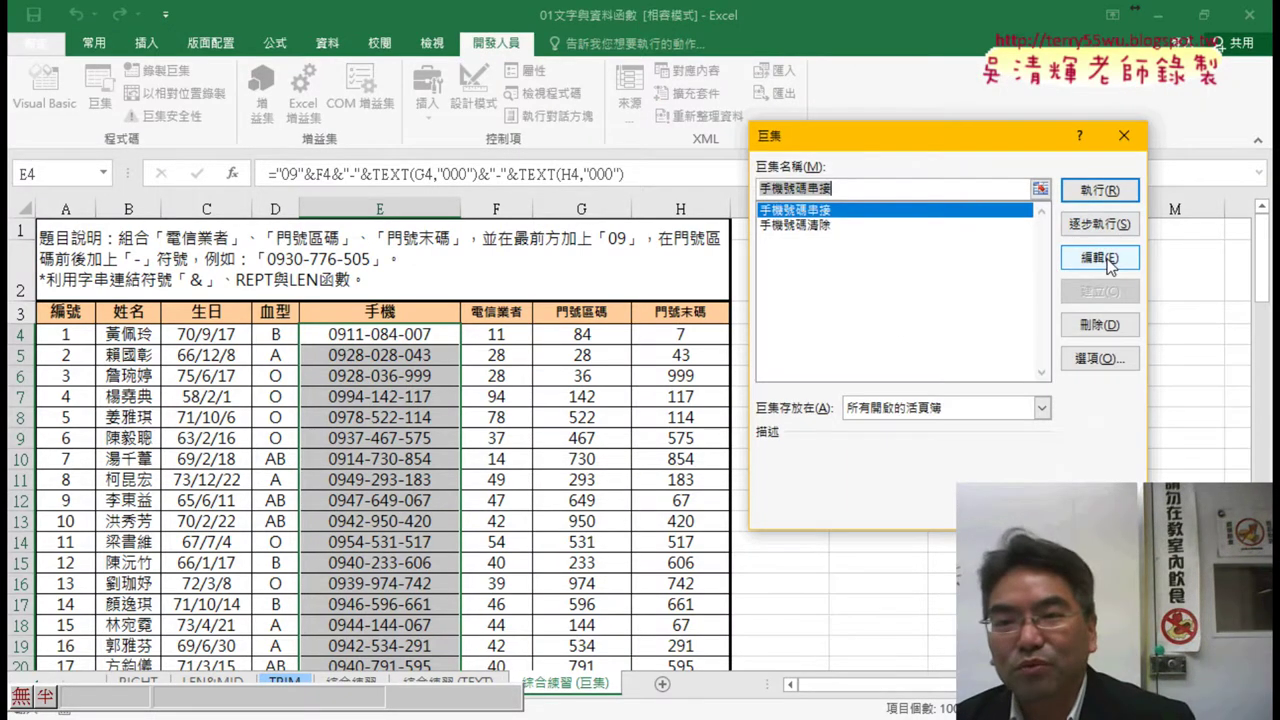
click(1099, 257)
click(66, 108)
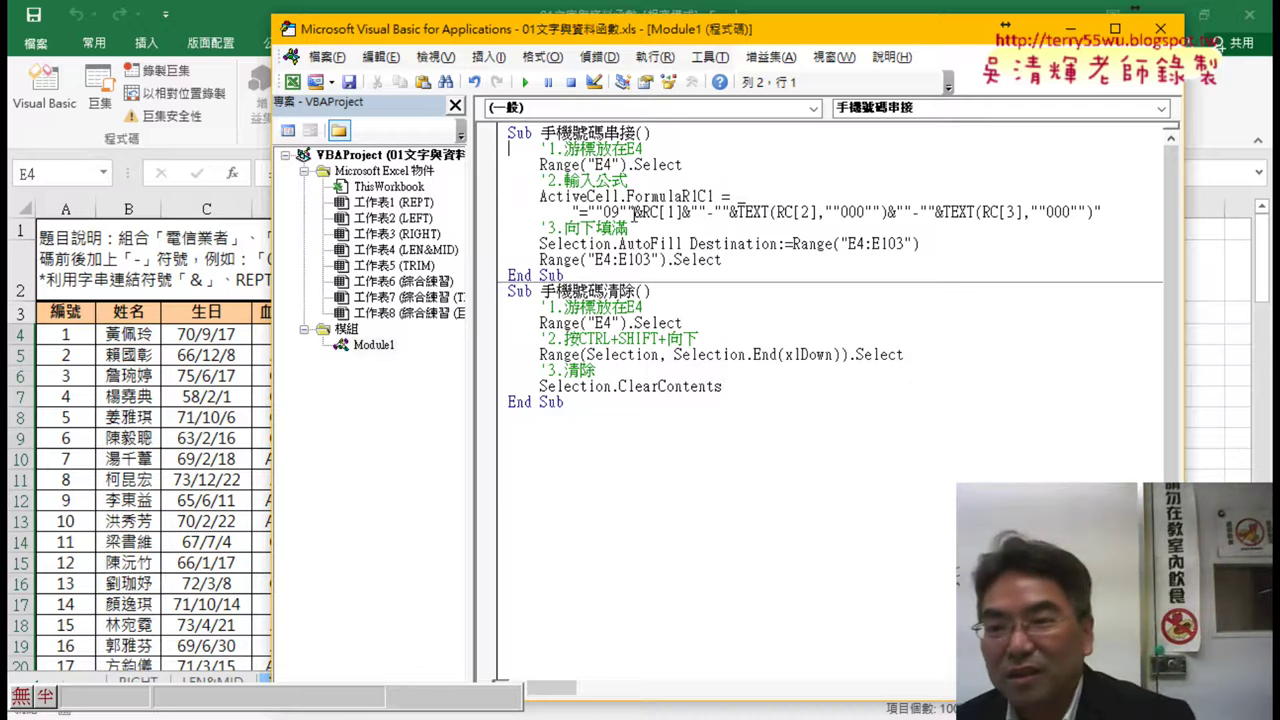
Check the fill range ending at row 103, then narrow the editor and return to the sheet.
drag(905, 243, 880, 243)
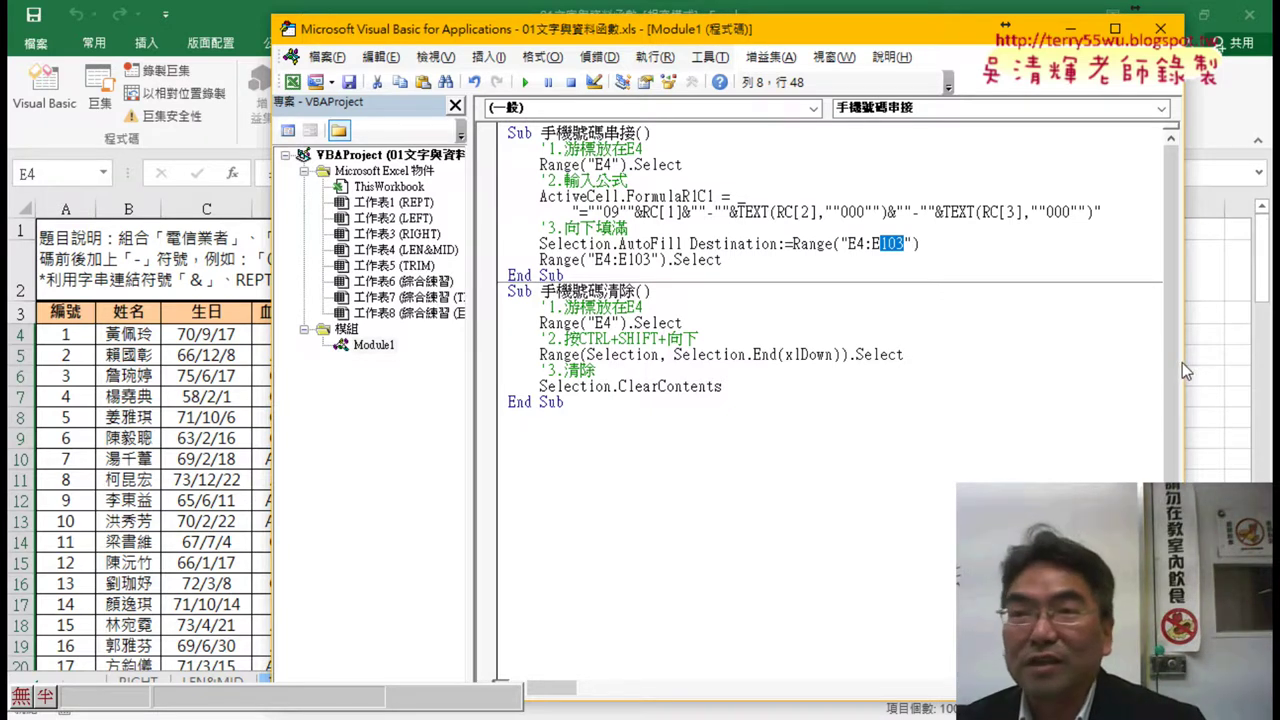
drag(1182, 362, 1127, 362)
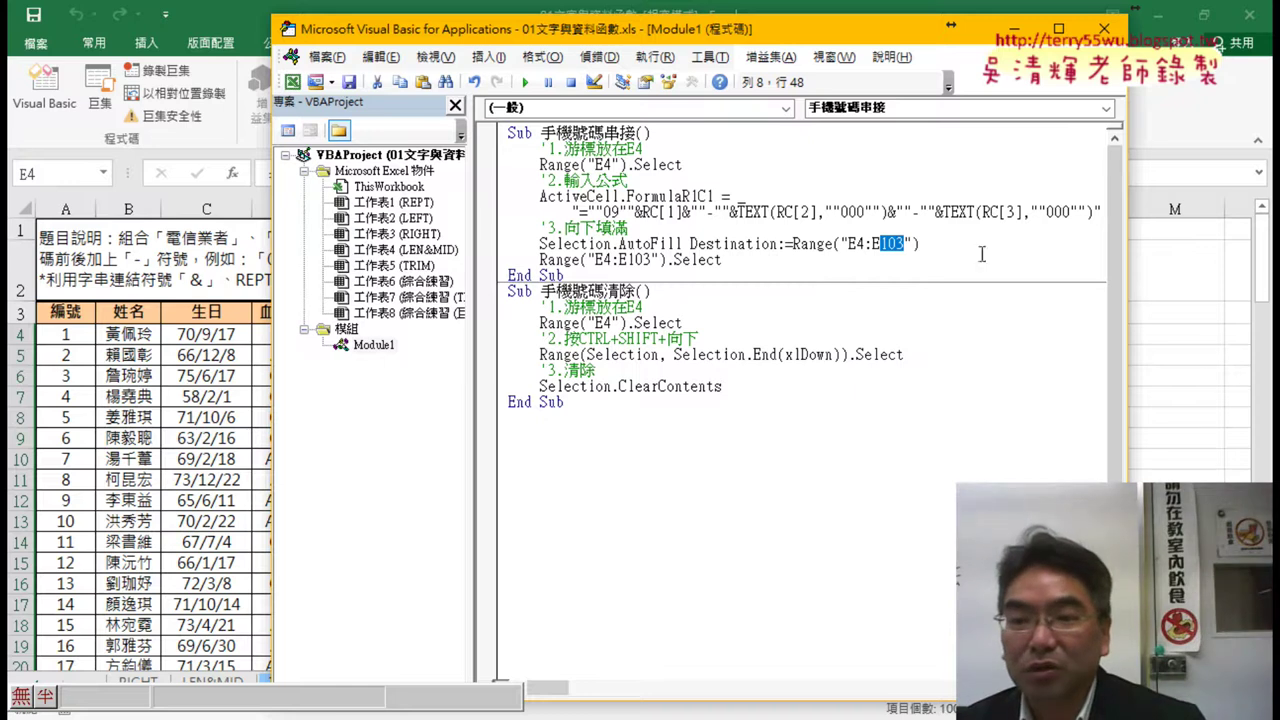
click(1213, 415)
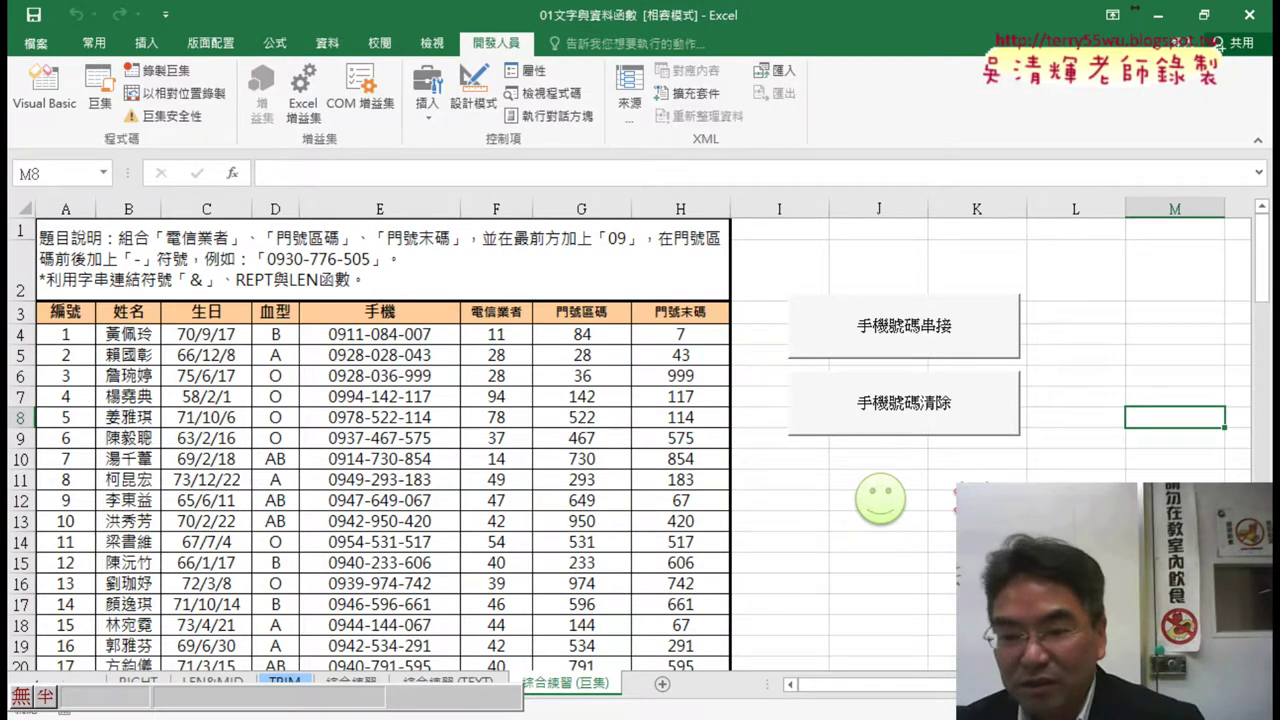
Duplicate the 綜合練習 (巨集) sheet and rename the copy from 綜合練習 (巨集) (2) to 綜合練習 (VBA).
drag(595, 692, 665, 688)
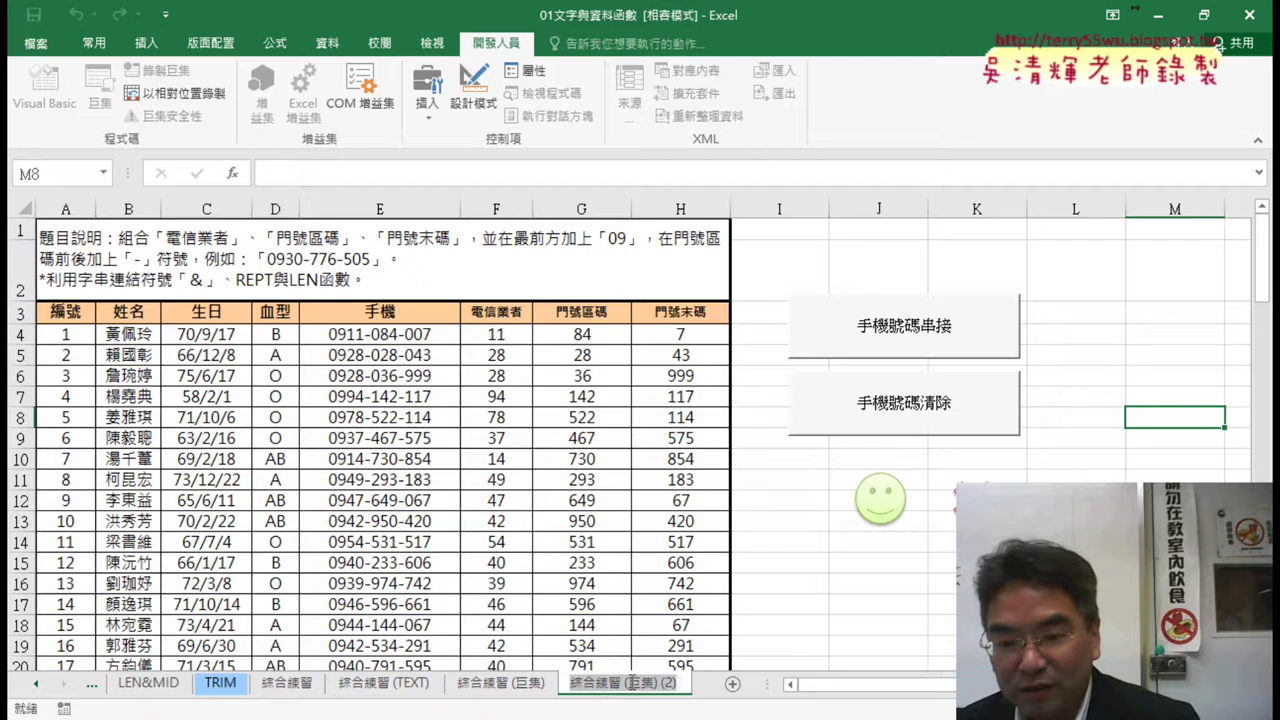
drag(622, 682, 671, 682)
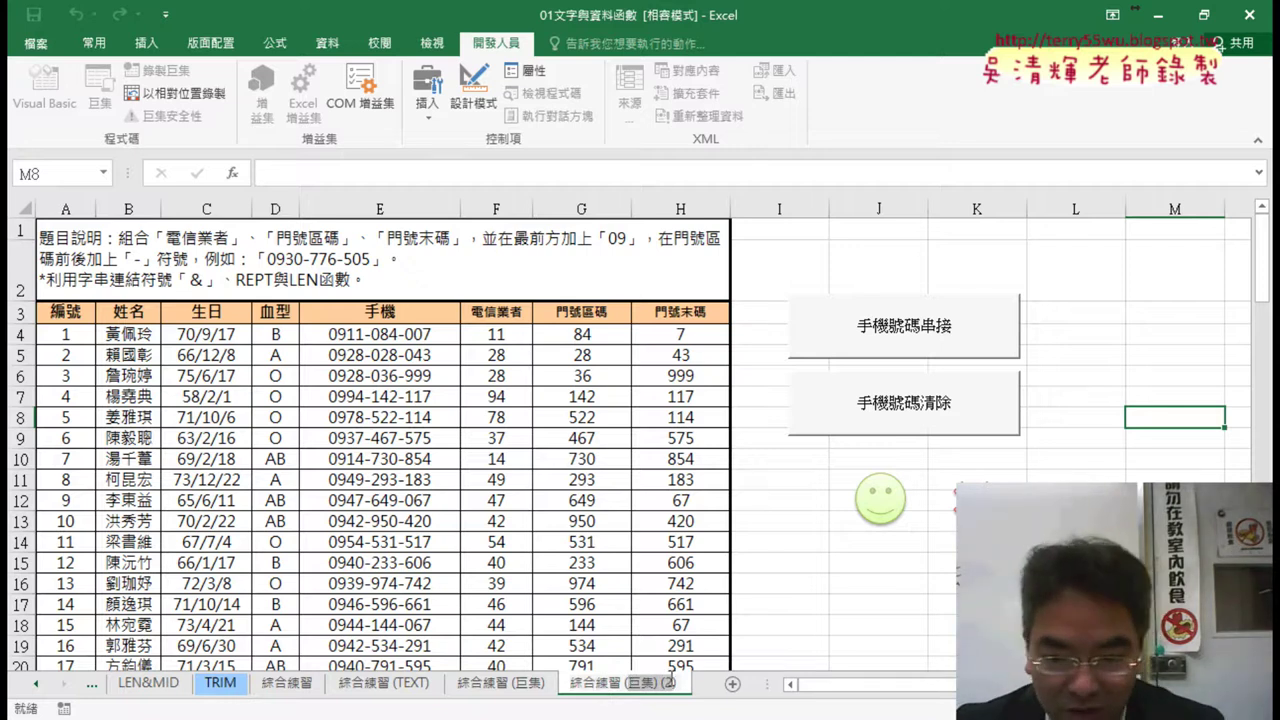
text(VBA)
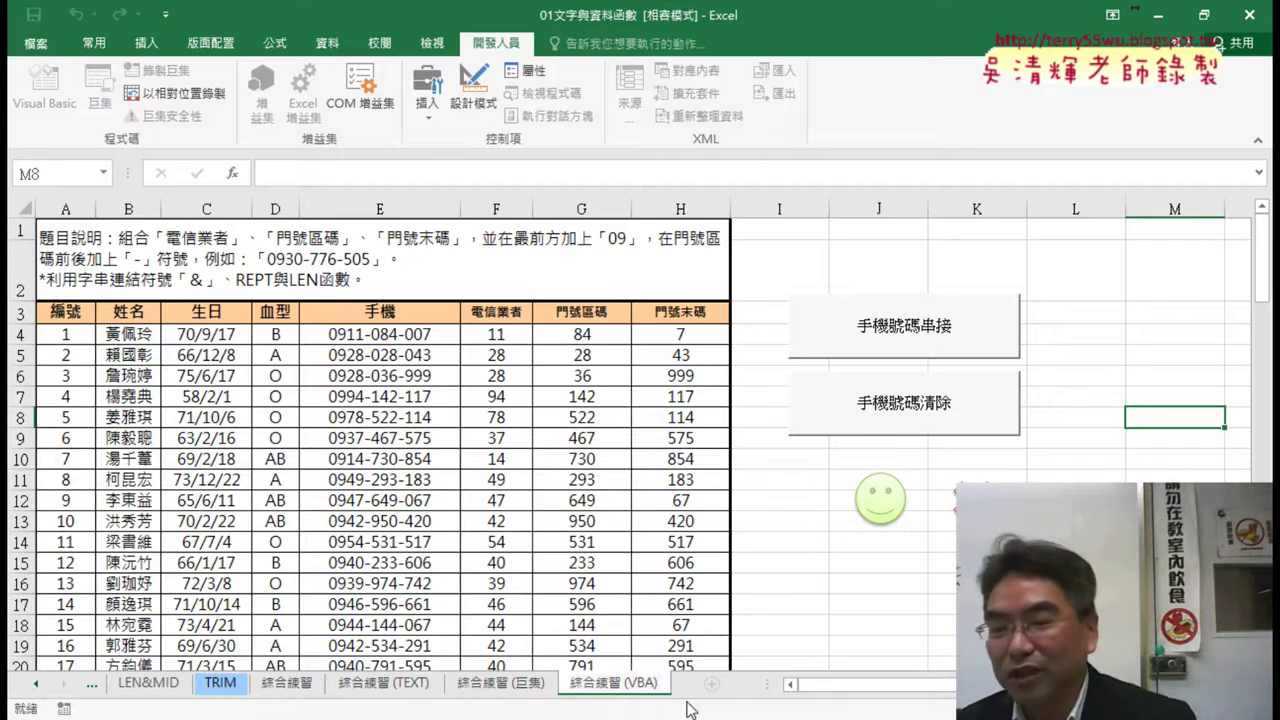
click(832, 605)
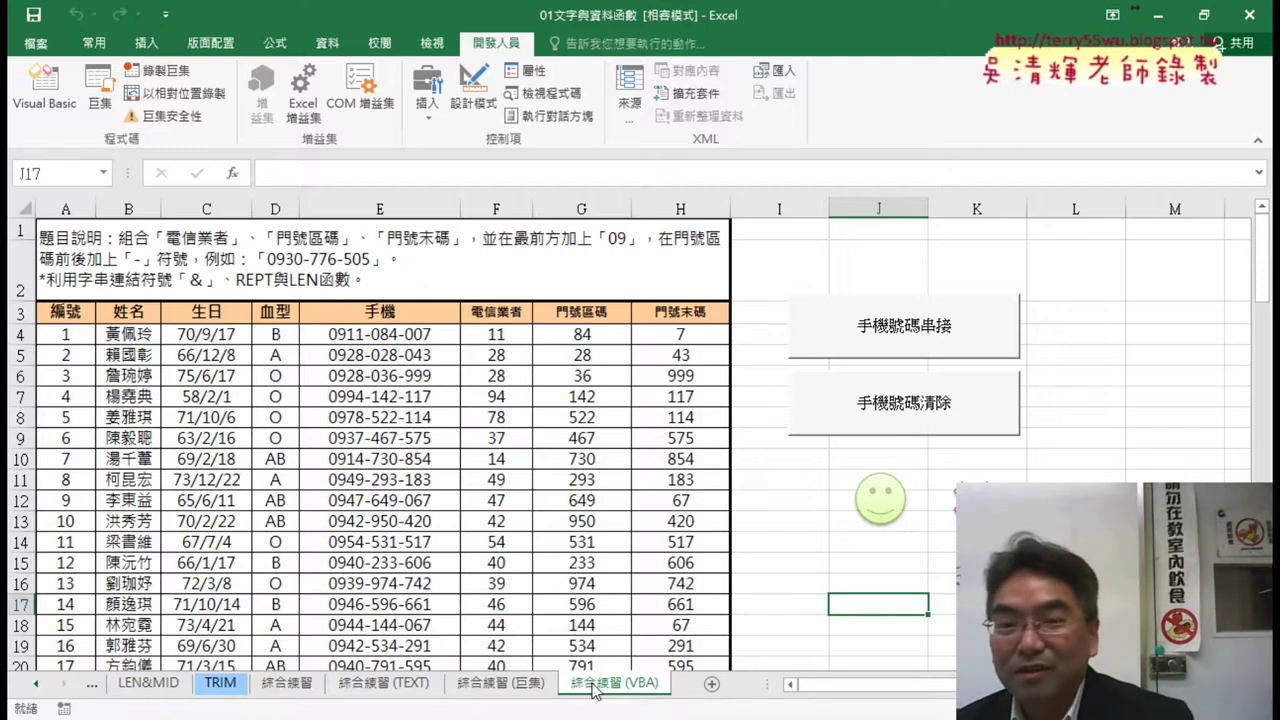
Select both macro buttons, the smiley and the multiply sign, and delete them.
right_click(946, 338)
ctrl+click(892, 413)
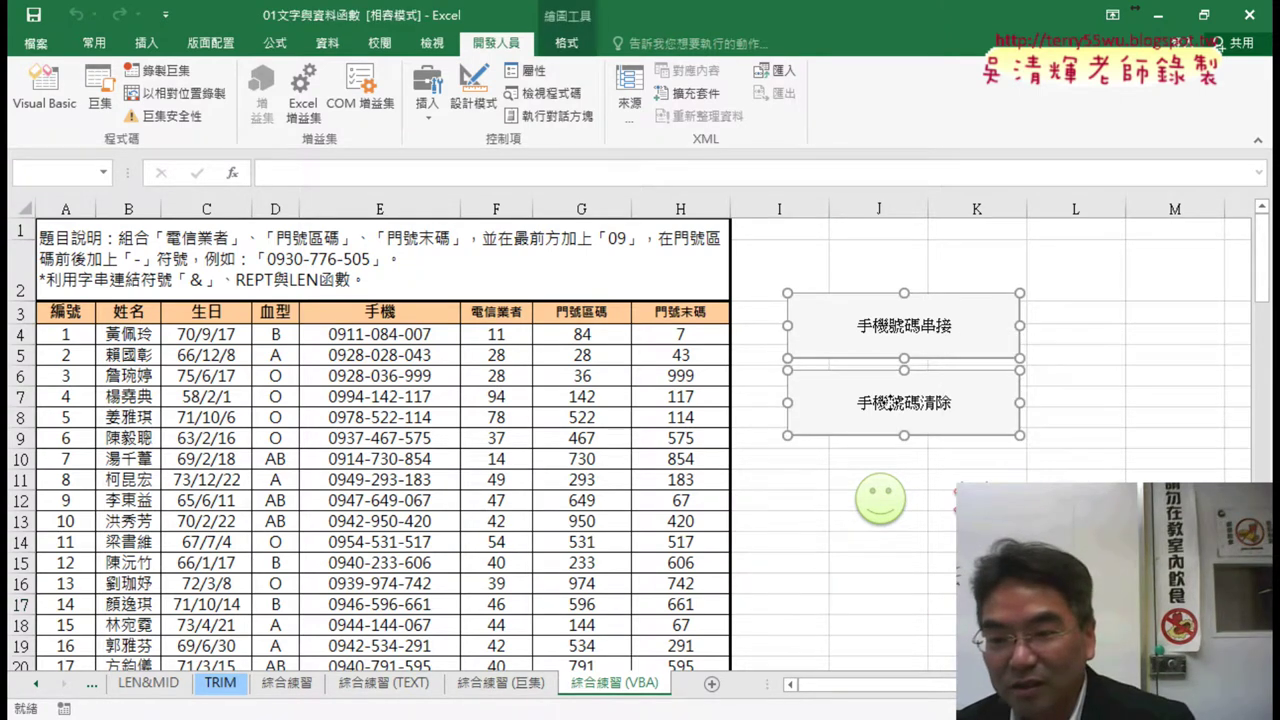
ctrl+click(900, 502)
ctrl+click(948, 500)
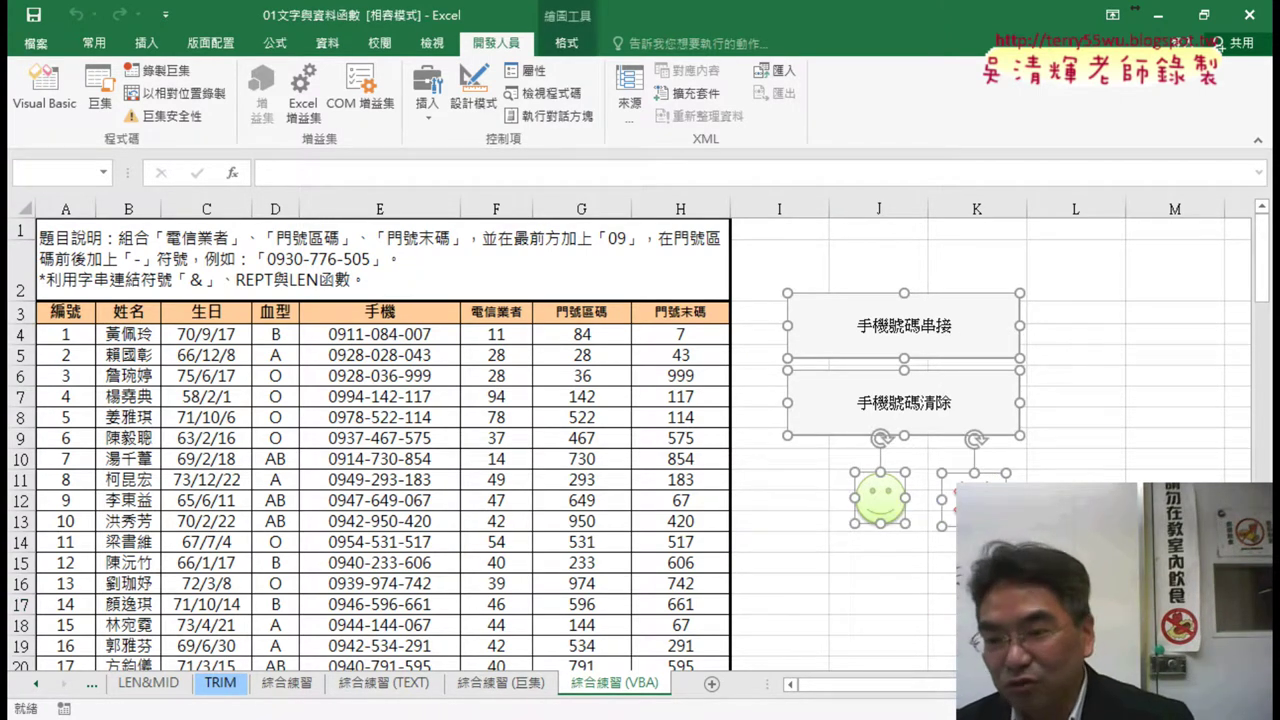
key(Delete)
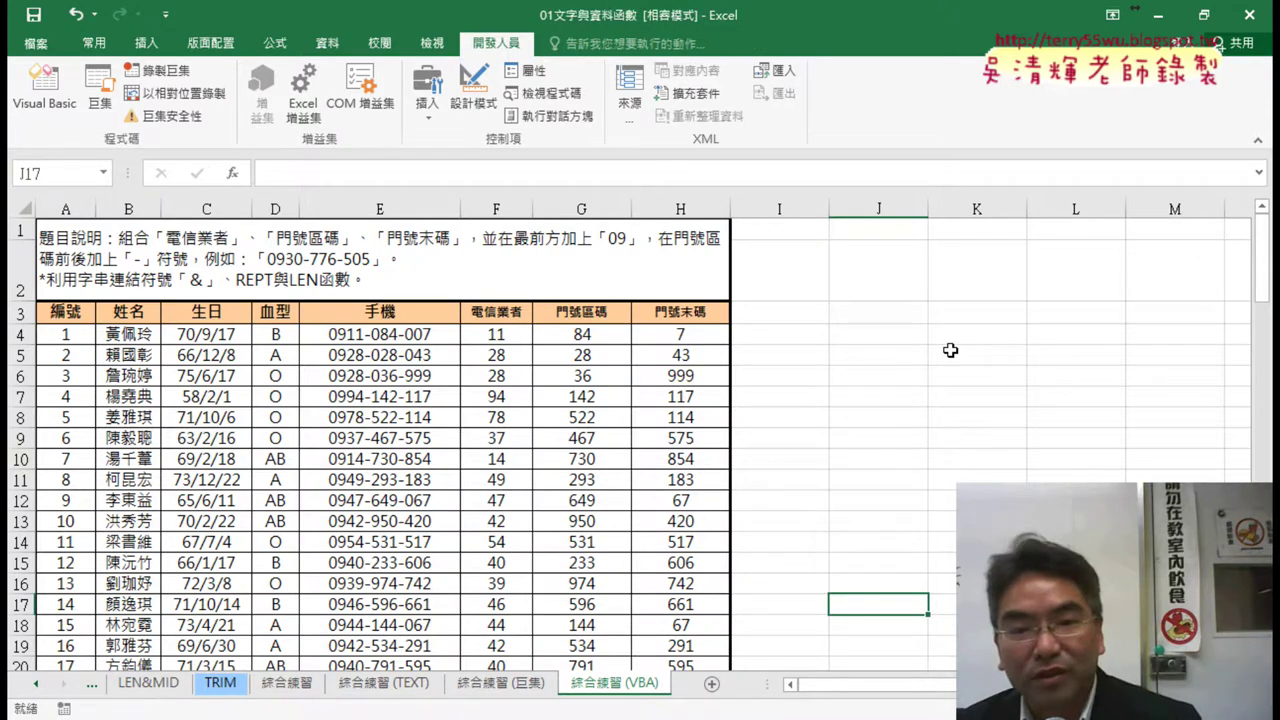
Verify the phone-number formulas in E4:E103 are still intact.
click(443, 334)
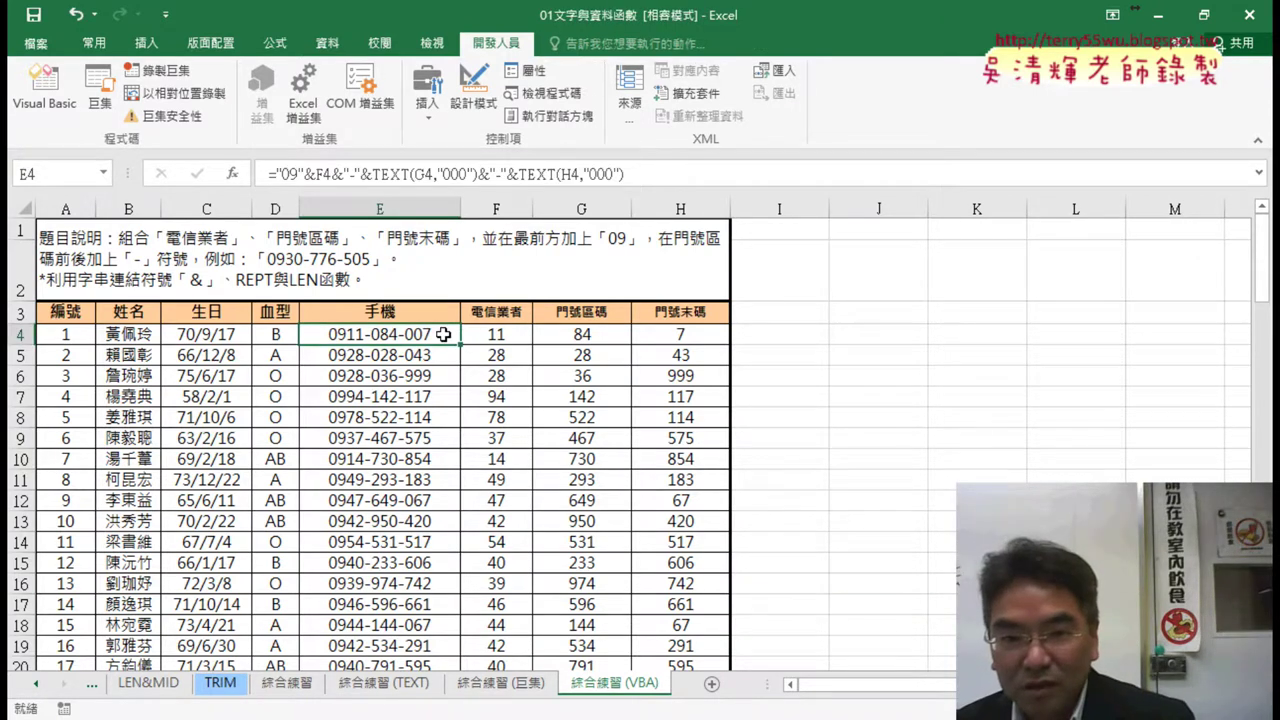
key(ctrl+shift+Down)
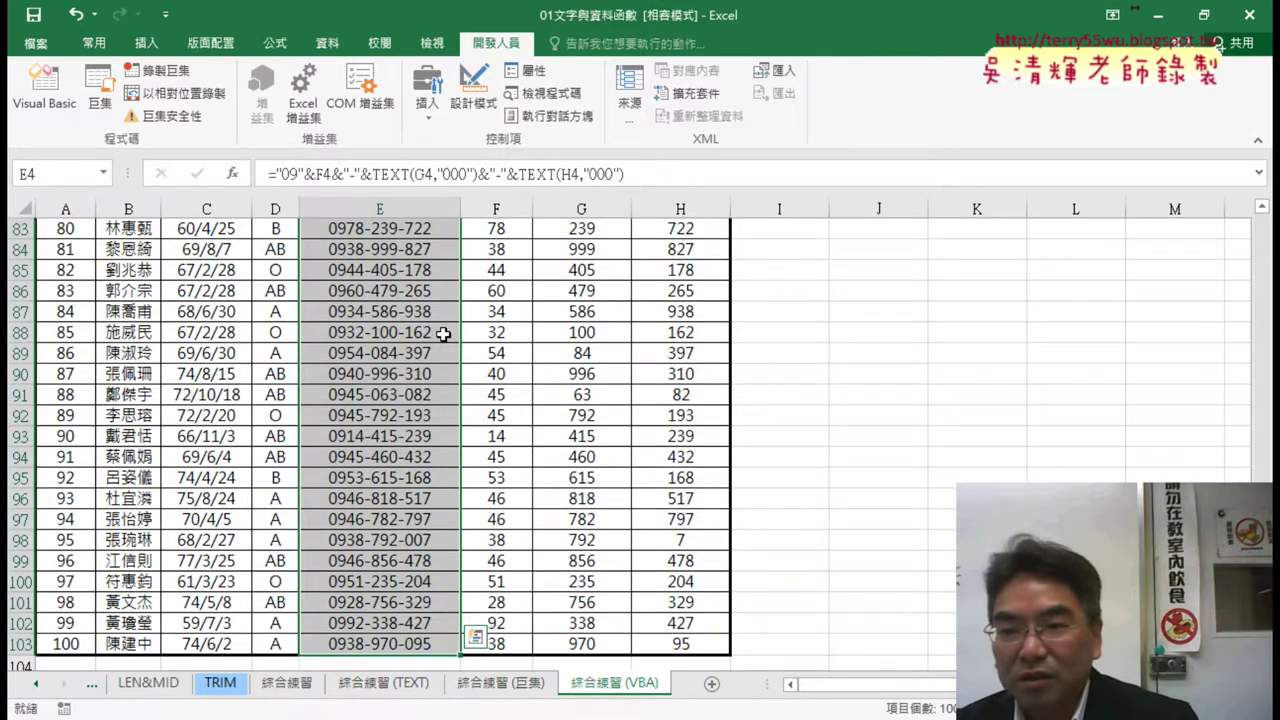
scroll(707, 414, up, 6)
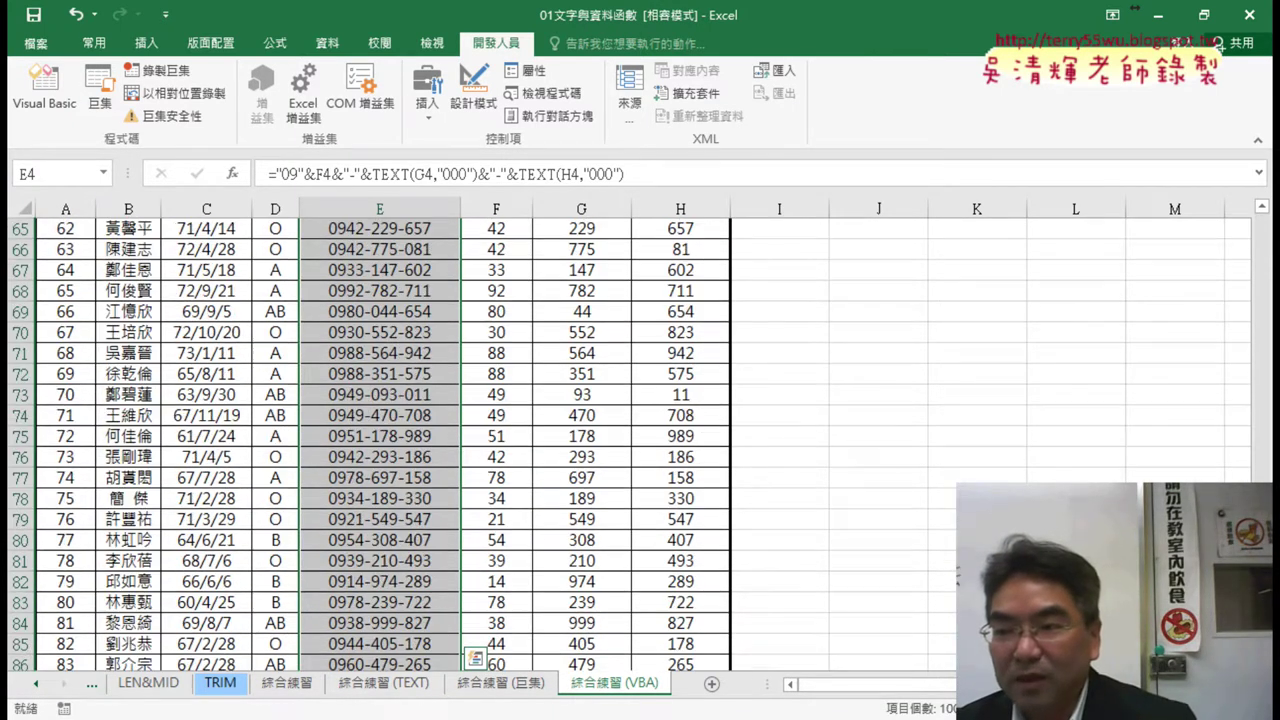
scroll(811, 357, up, 14)
scroll(811, 357, up, 7)
click(811, 357)
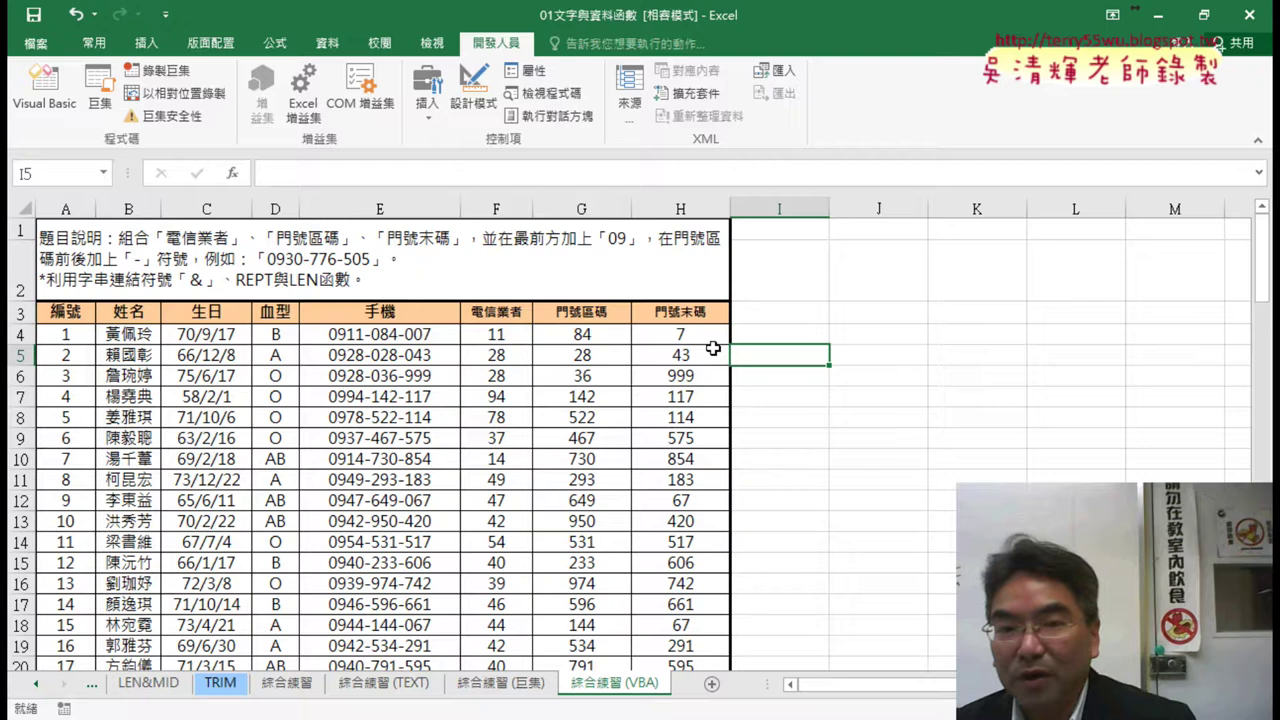
click(376, 335)
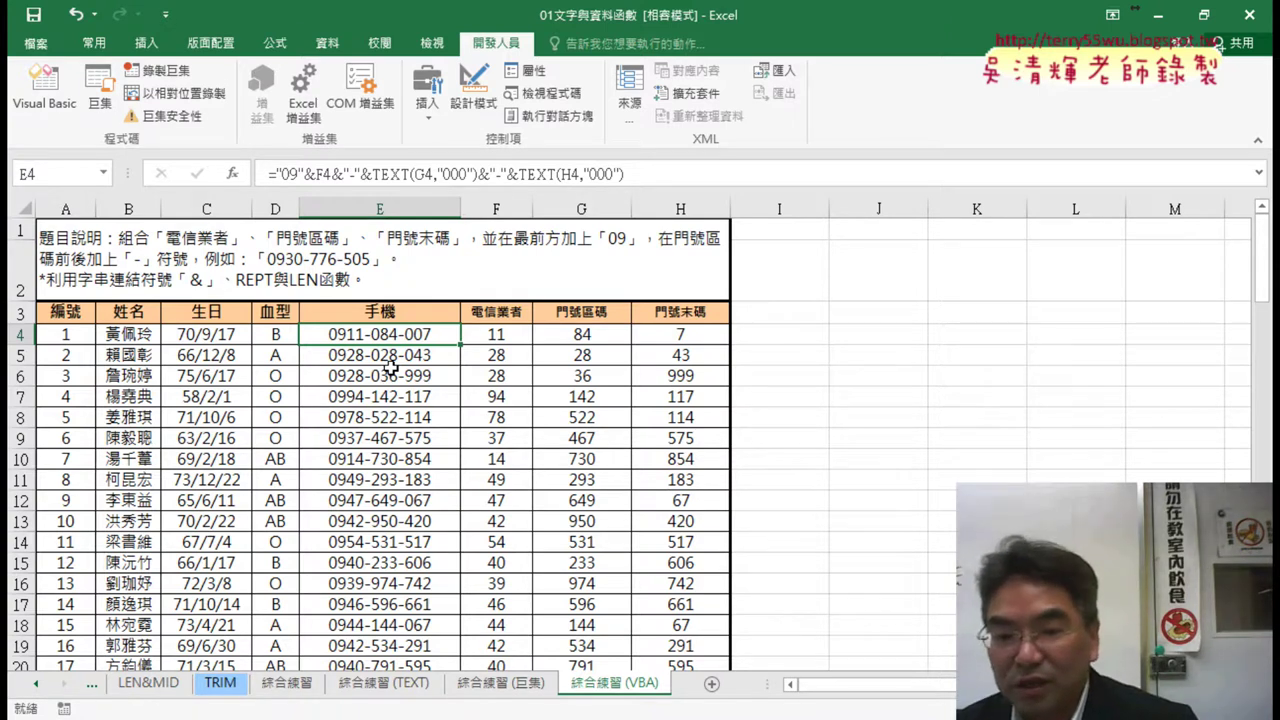
From the 綜合練習 (巨集) sheet, review Module1's commented join macro, then switch to the Google Docs notes.
click(525, 683)
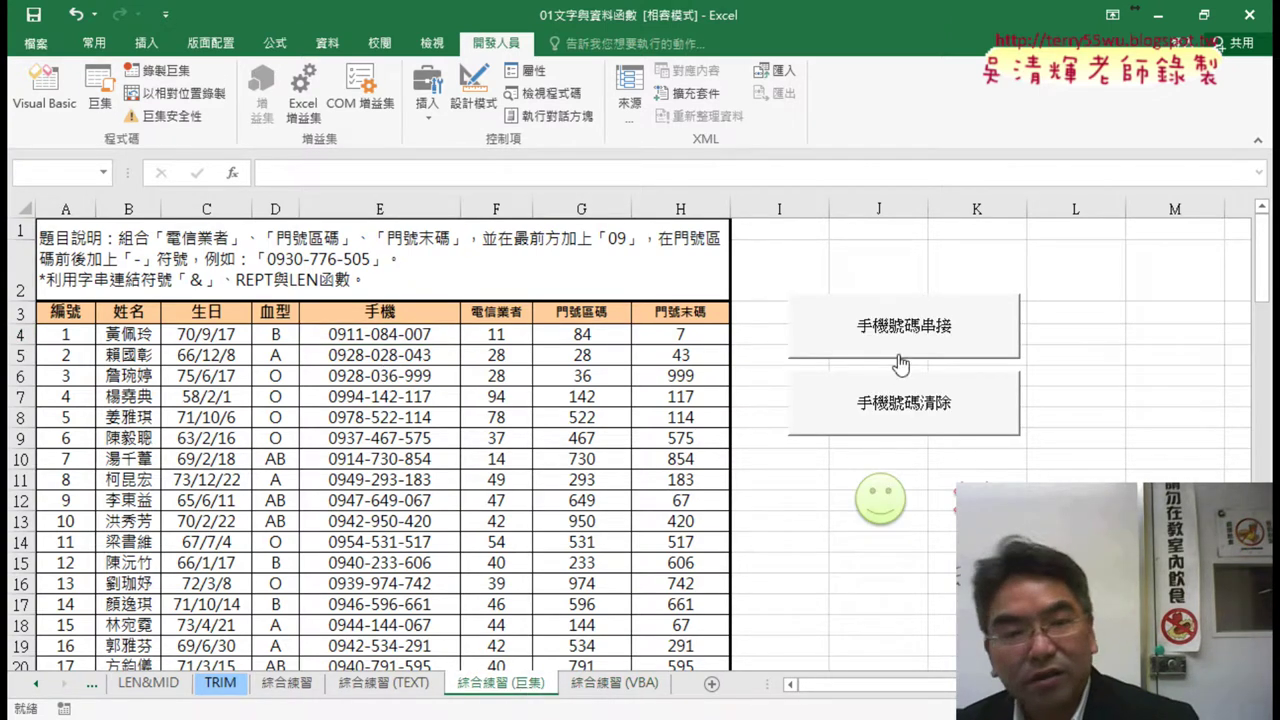
click(46, 104)
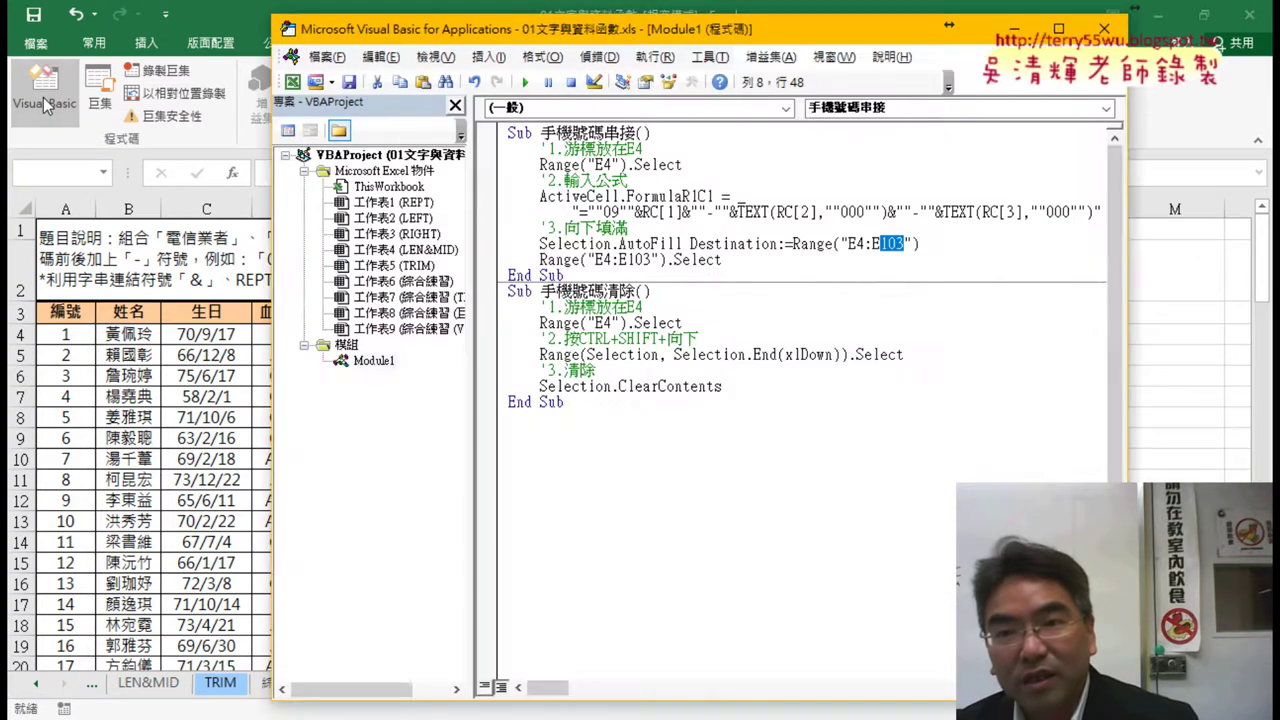
click(372, 362)
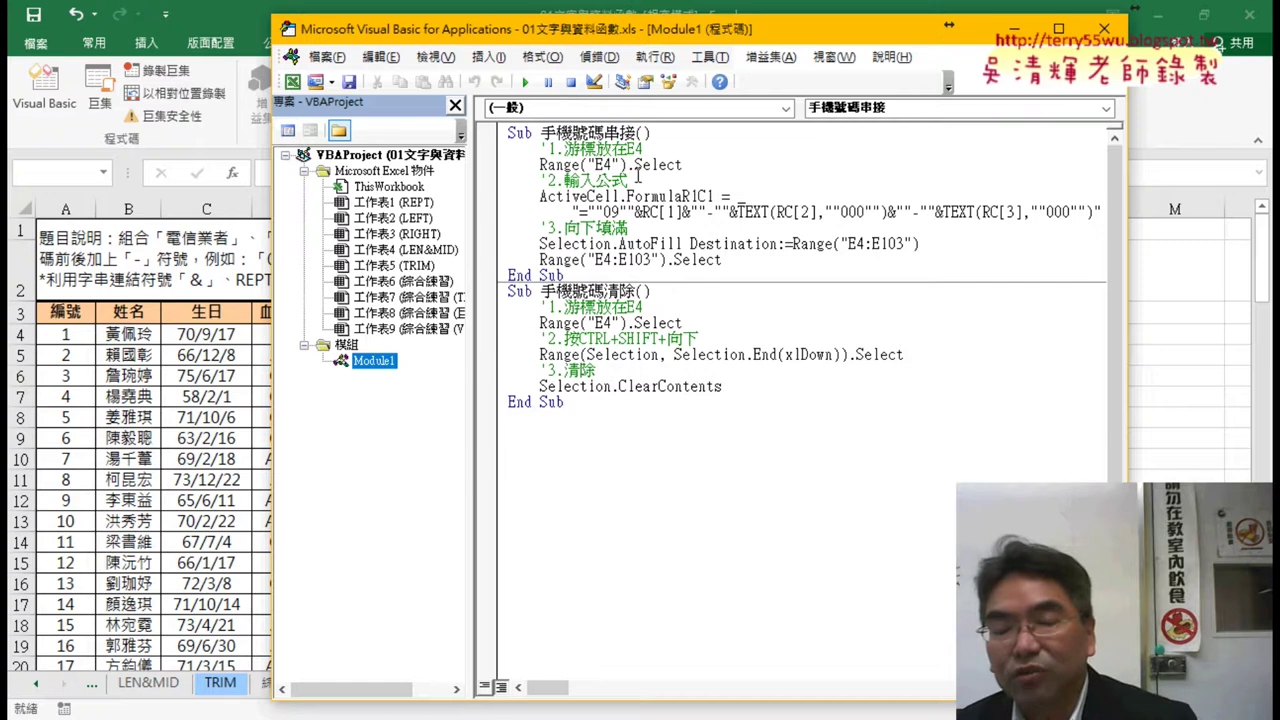
drag(643, 149, 540, 149)
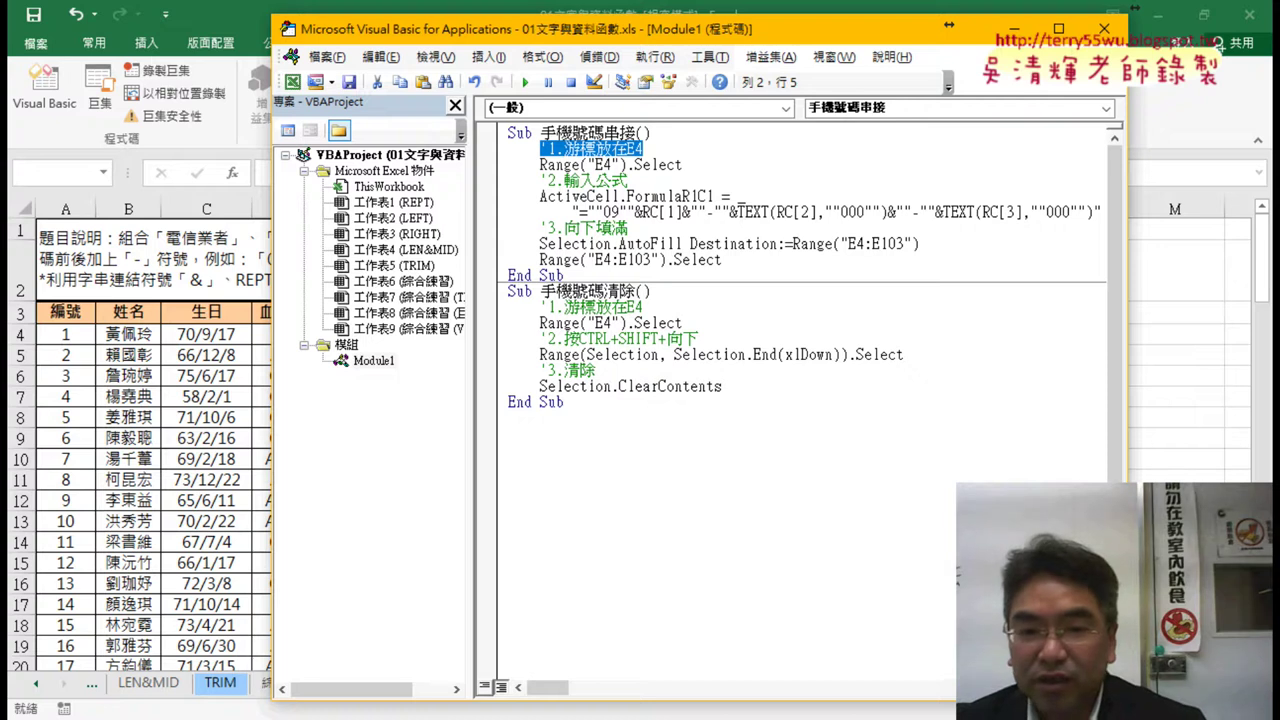
click(327, 650)
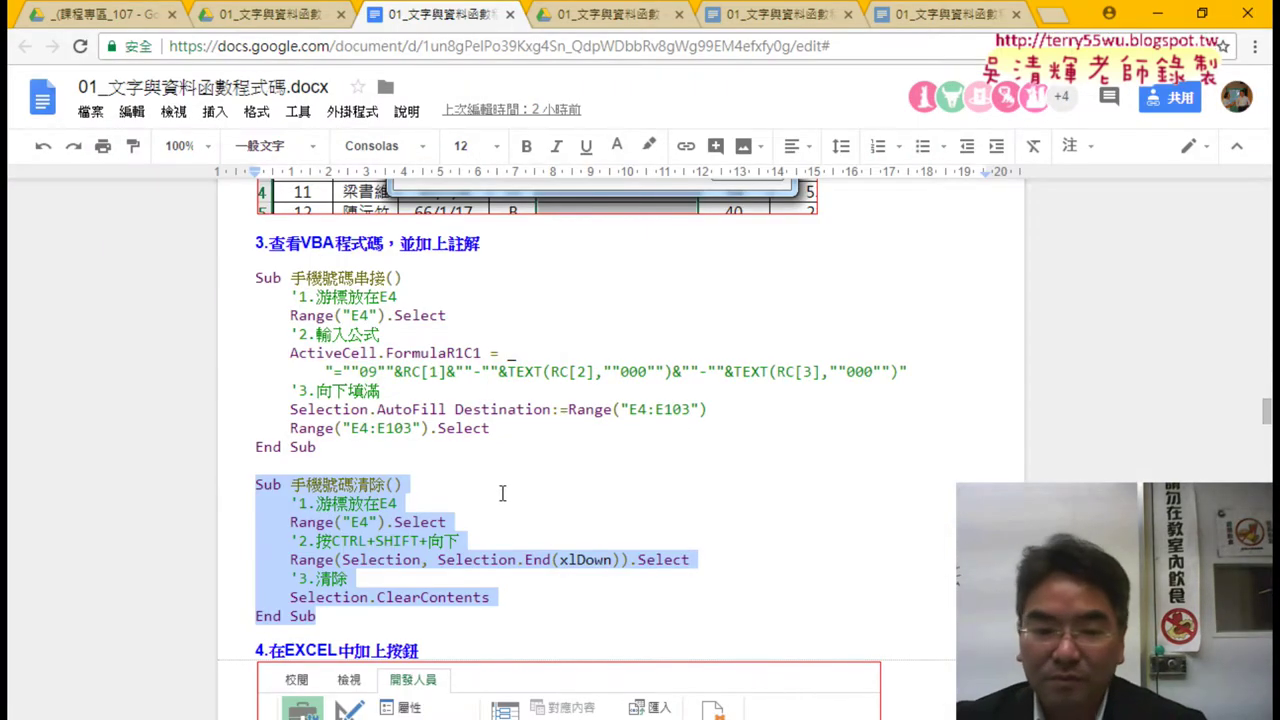
click(503, 493)
scroll(766, 436, down, 1)
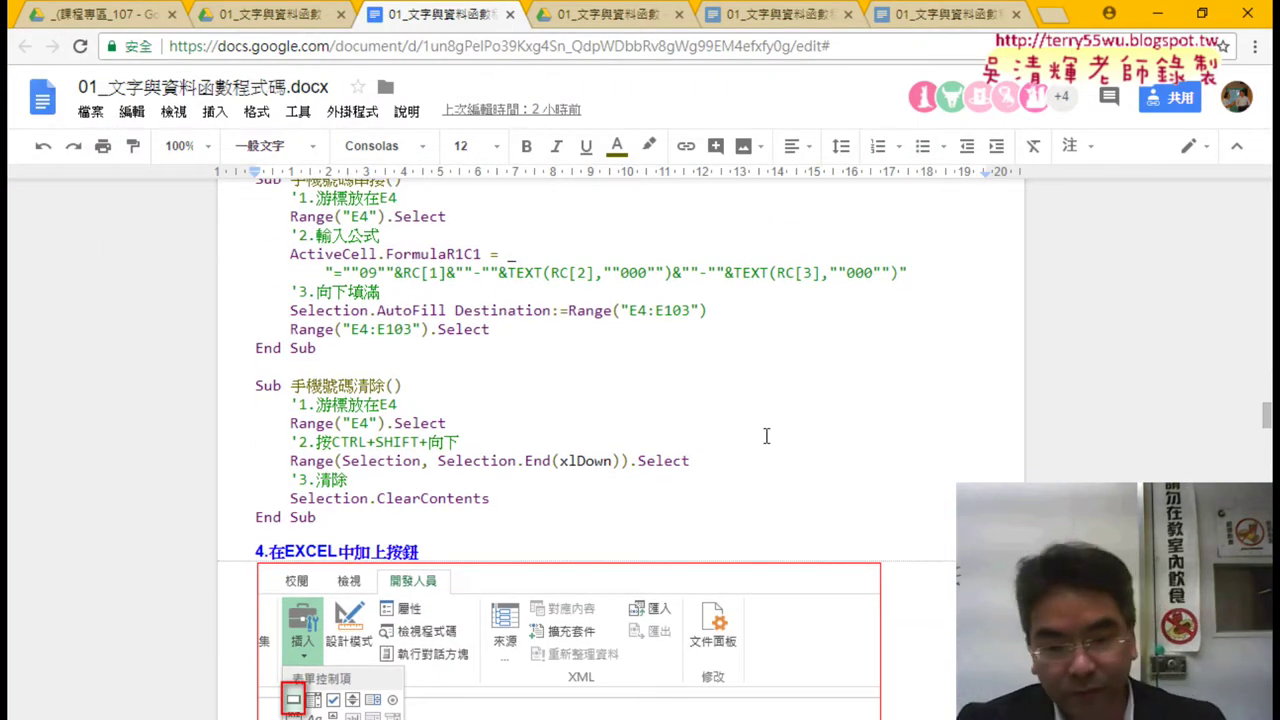
scroll(766, 436, down, 5)
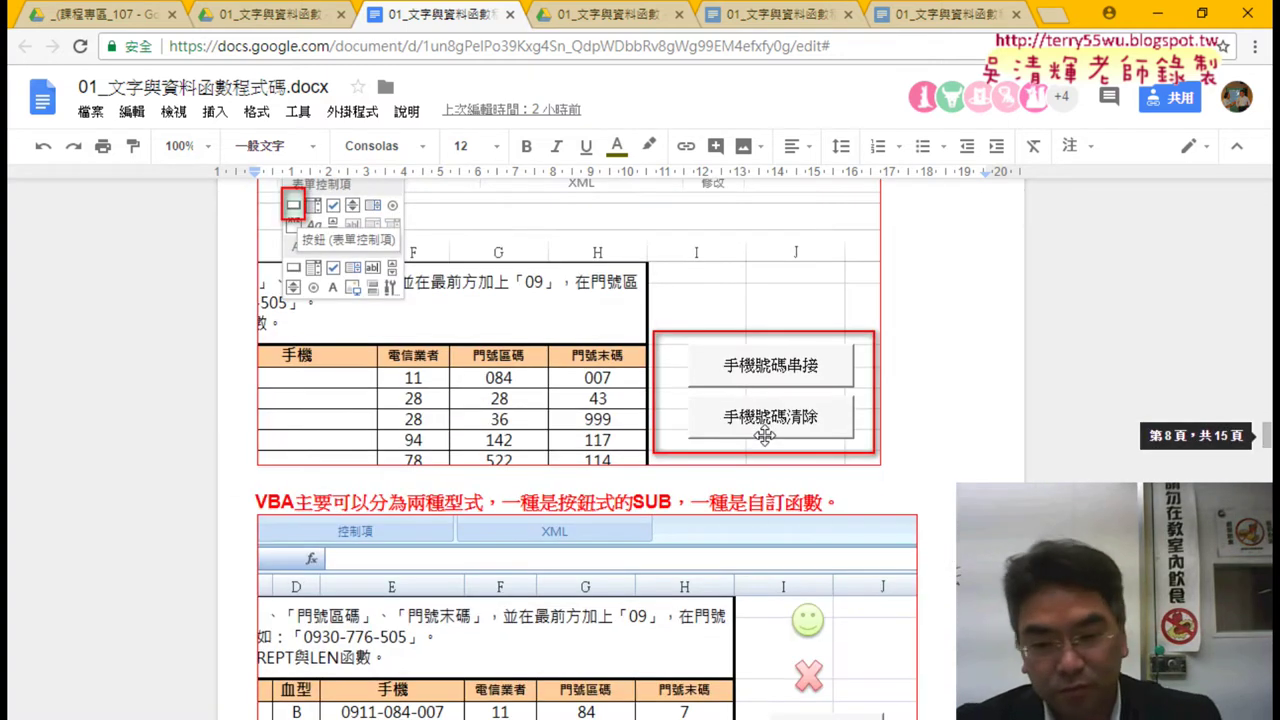
scroll(766, 436, down, 3)
scroll(766, 436, down, 3)
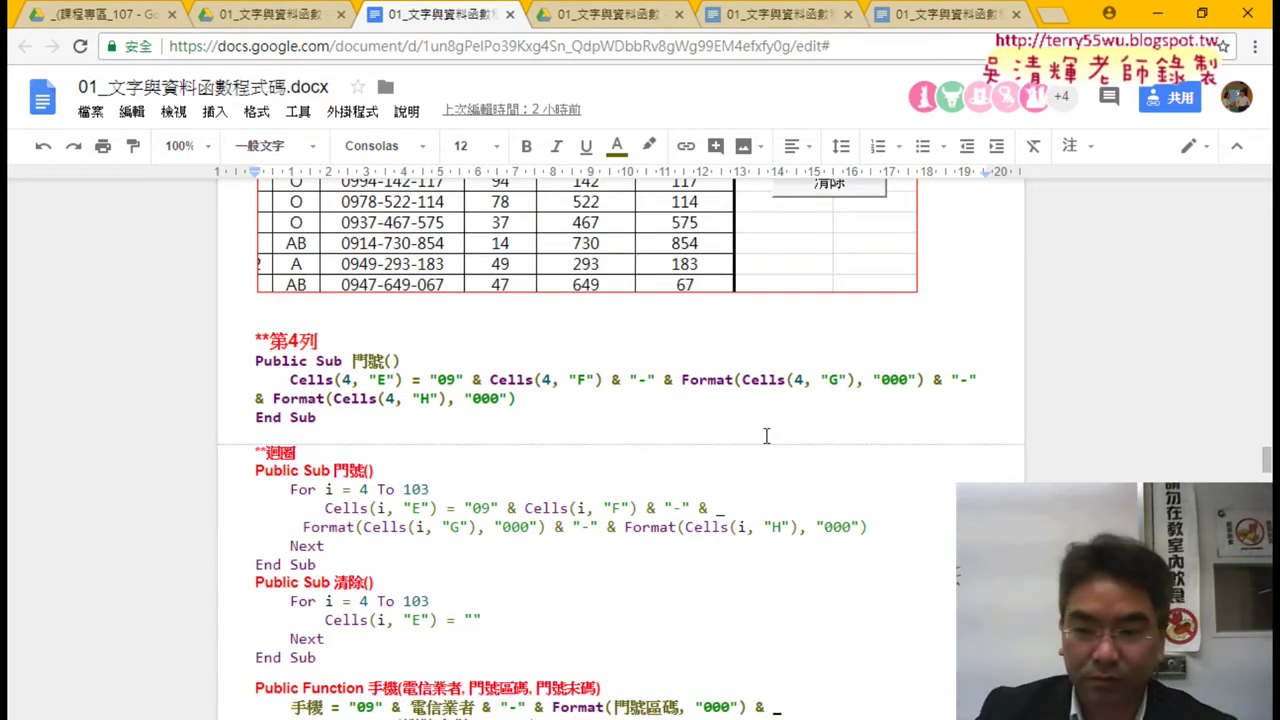